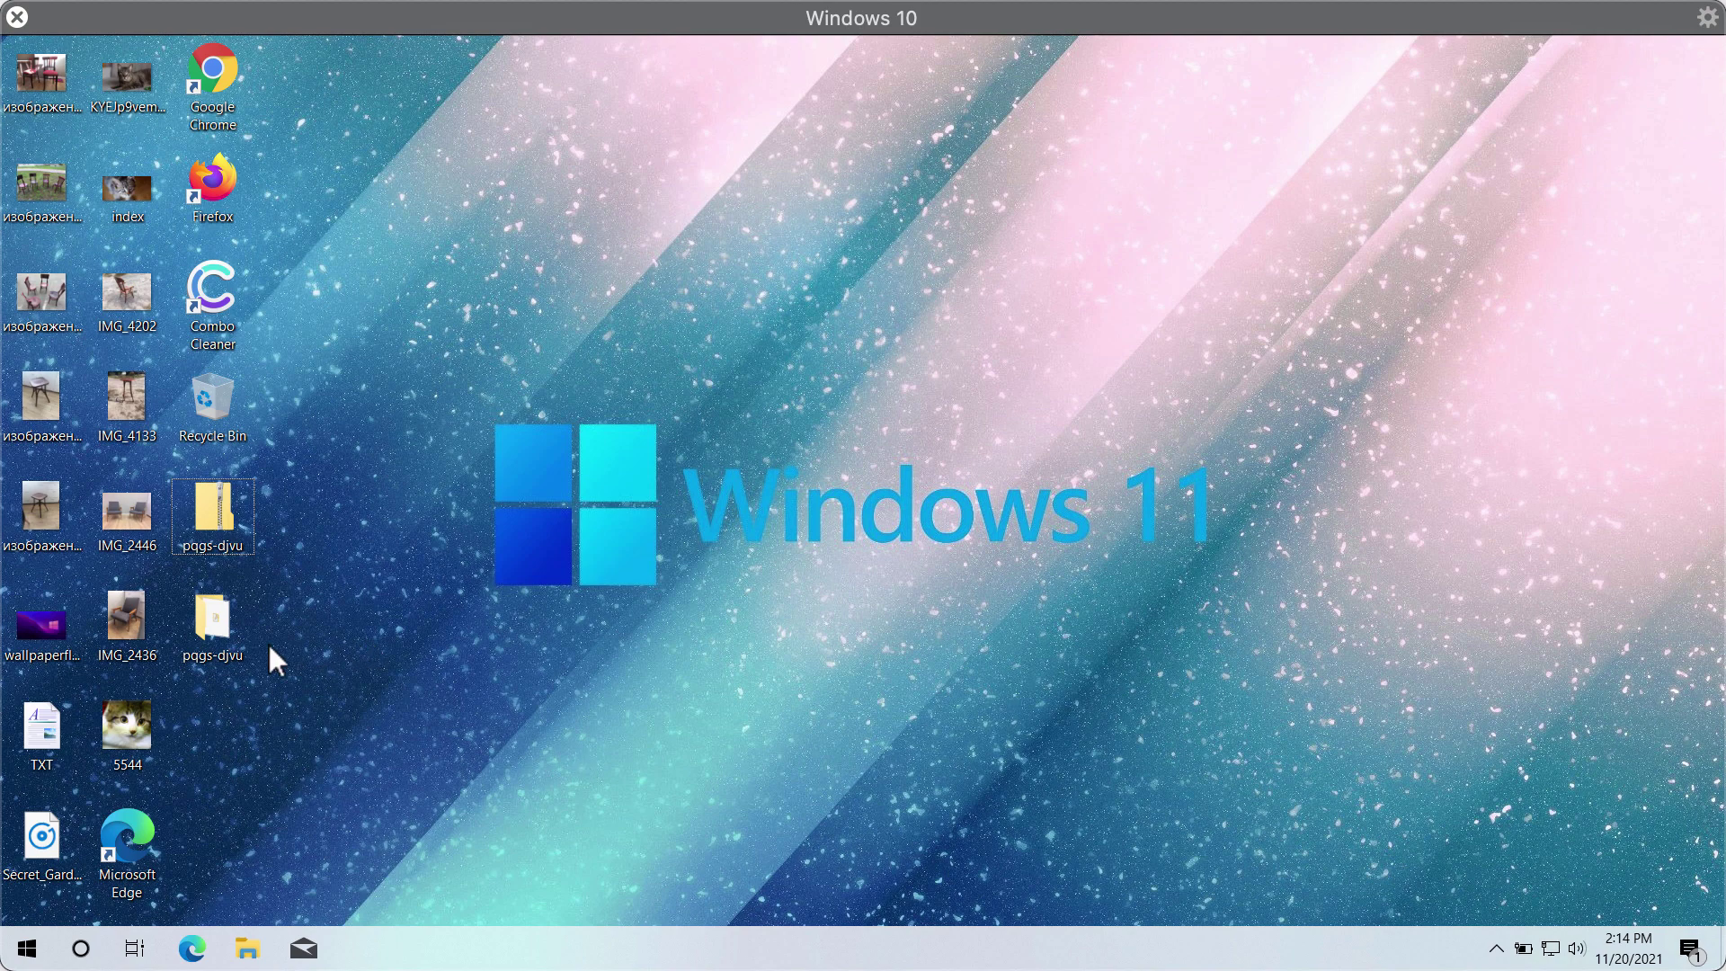
Inspect the application file in the second pqgs-djvu folder, then close the folder.
{"action": "double_click", "coordinate": [235, 613]}
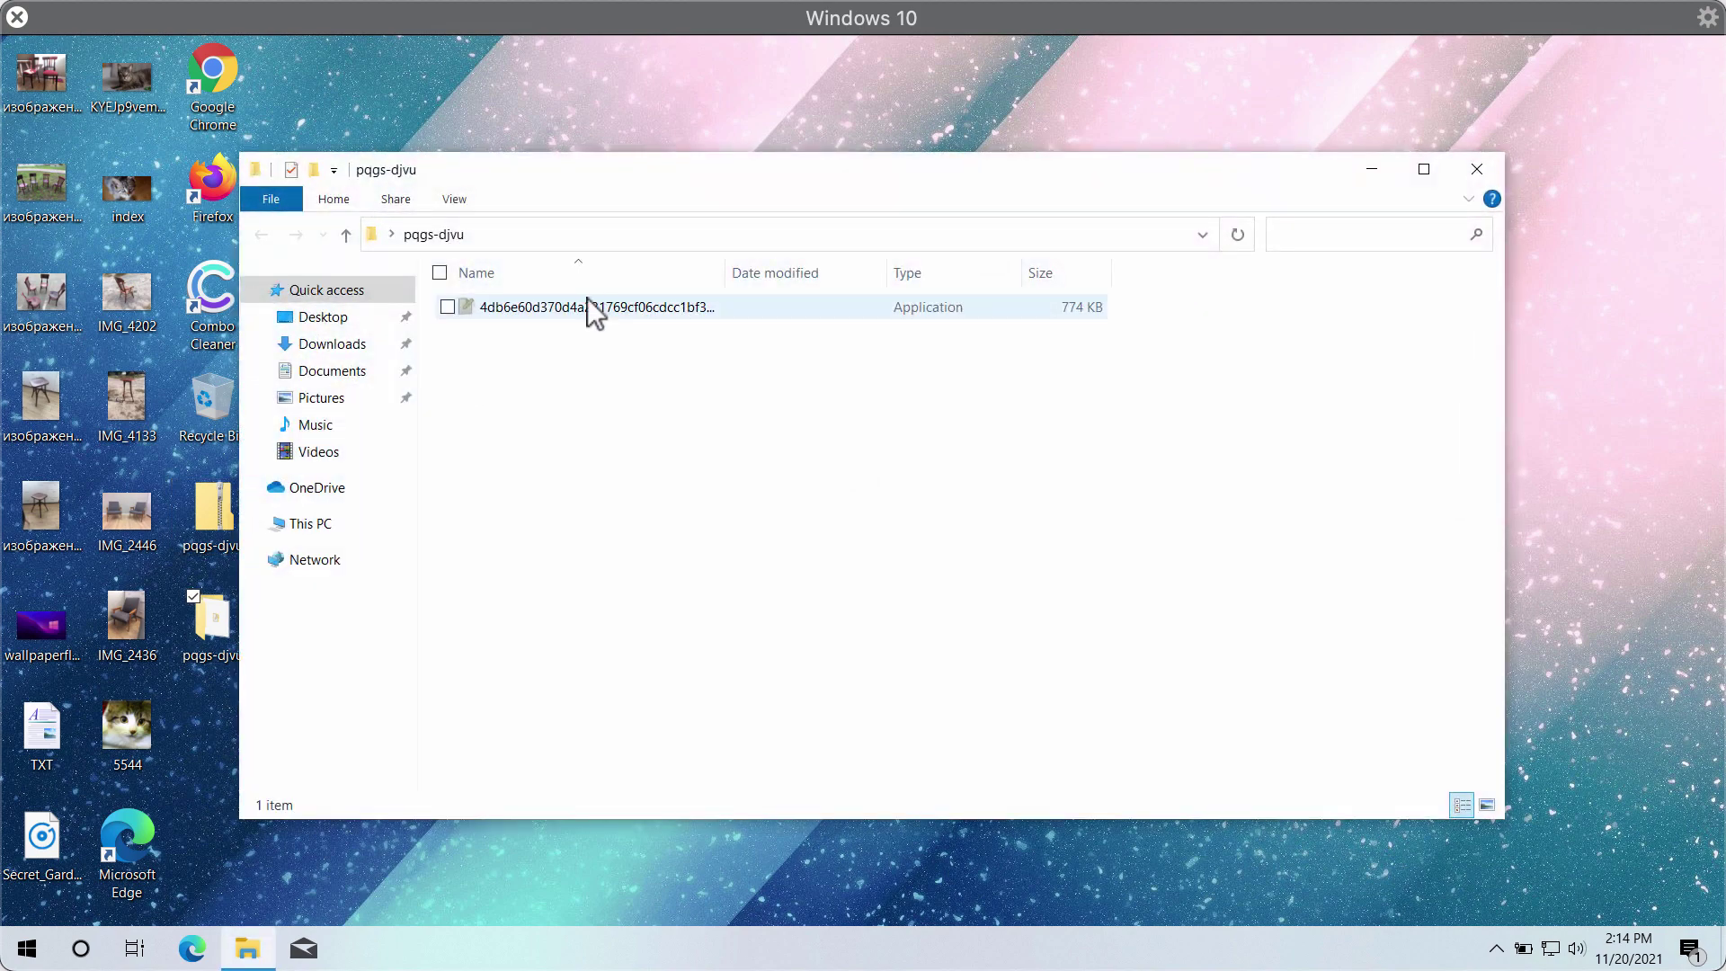
{"action": "left_click", "coordinate": [586, 302]}
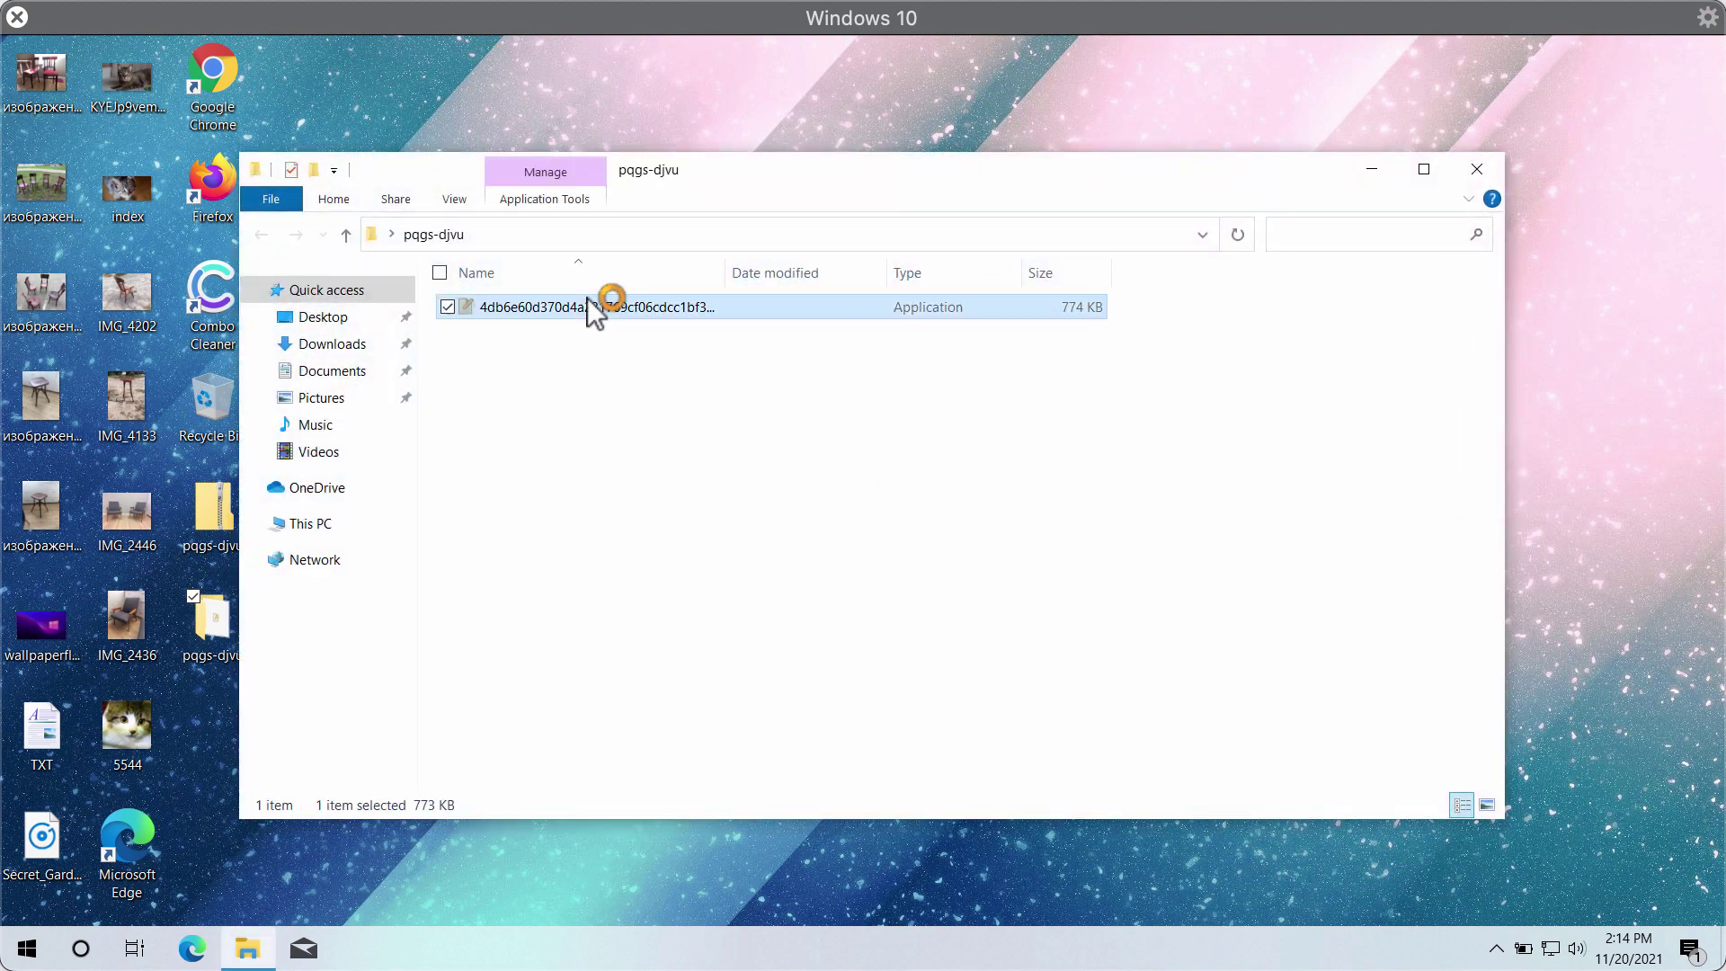
{"action": "left_click", "coordinate": [1479, 170]}
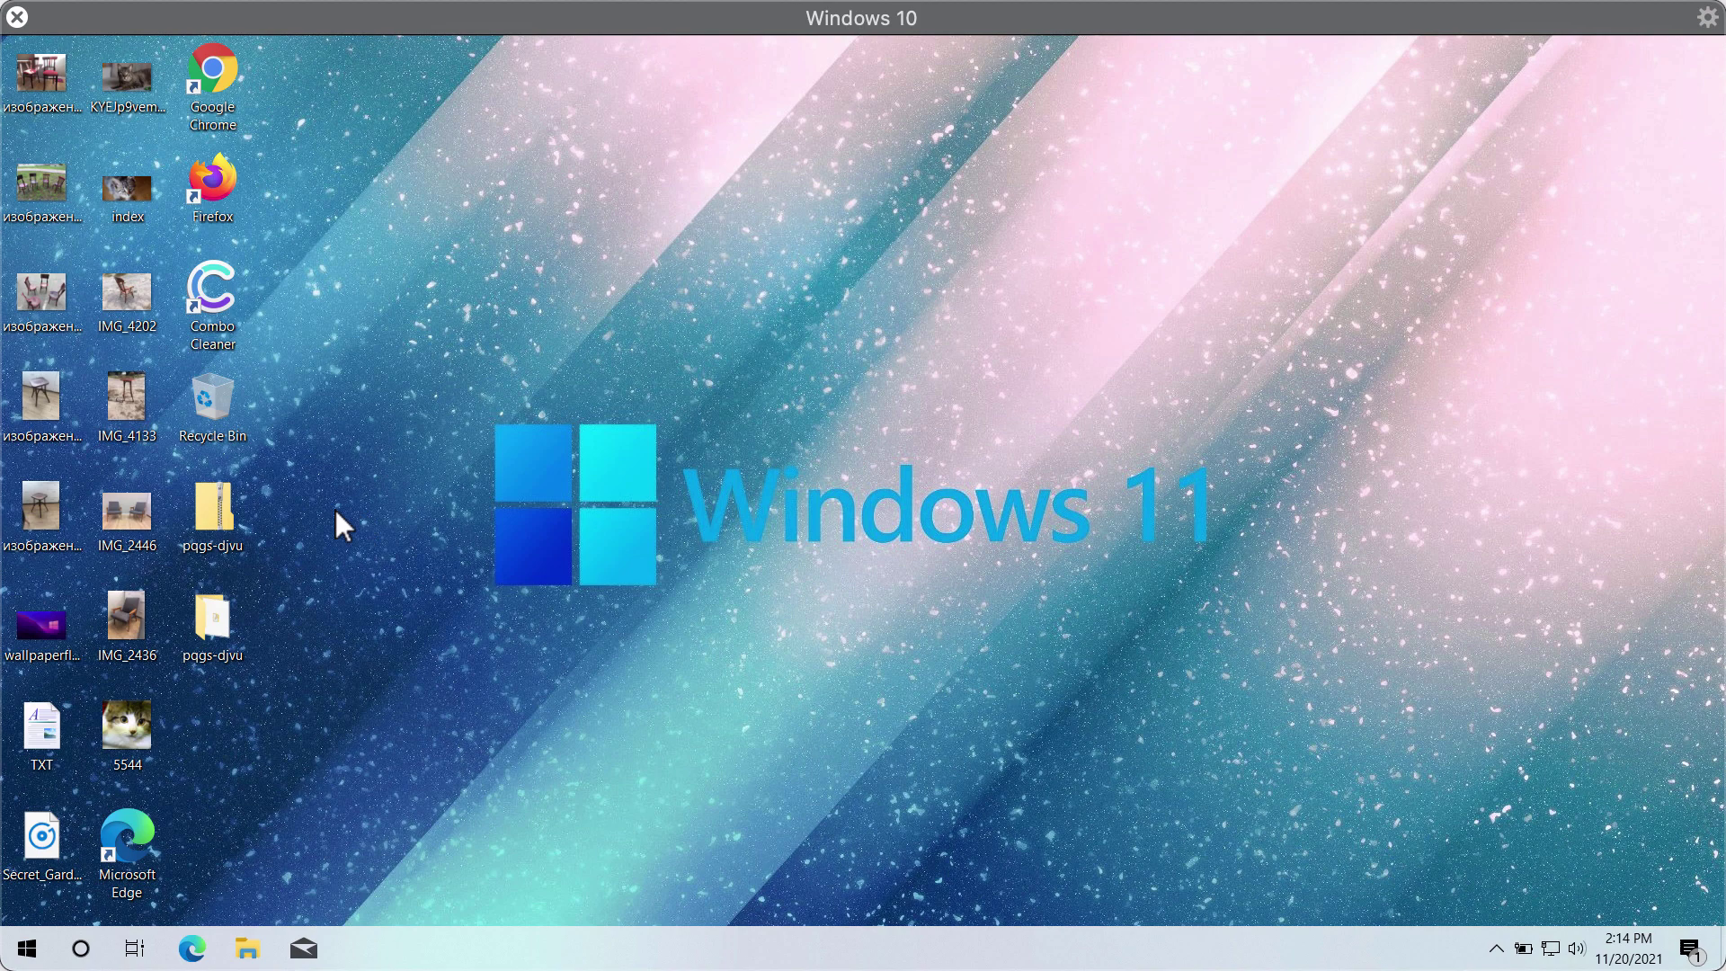
View and close IMG_2446 and another desktop photo, then sign out of Windows.
{"action": "left_click", "coordinate": [117, 508]}
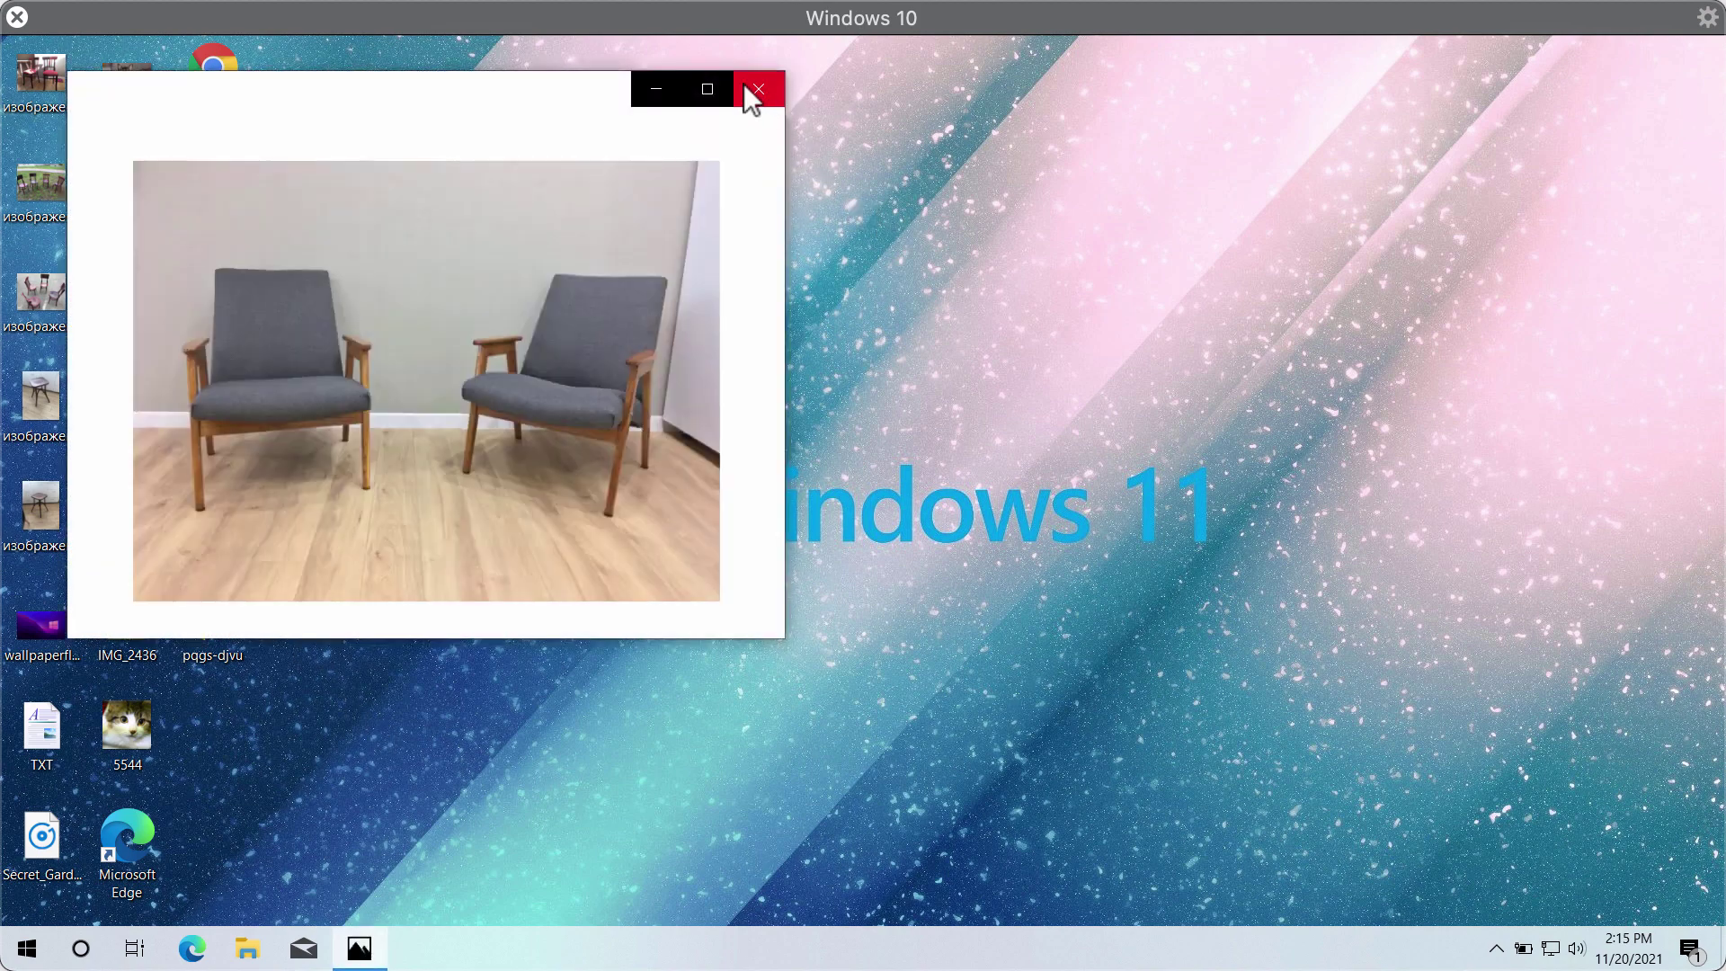
{"action": "left_click", "coordinate": [754, 90]}
{"action": "double_click", "coordinate": [36, 393]}
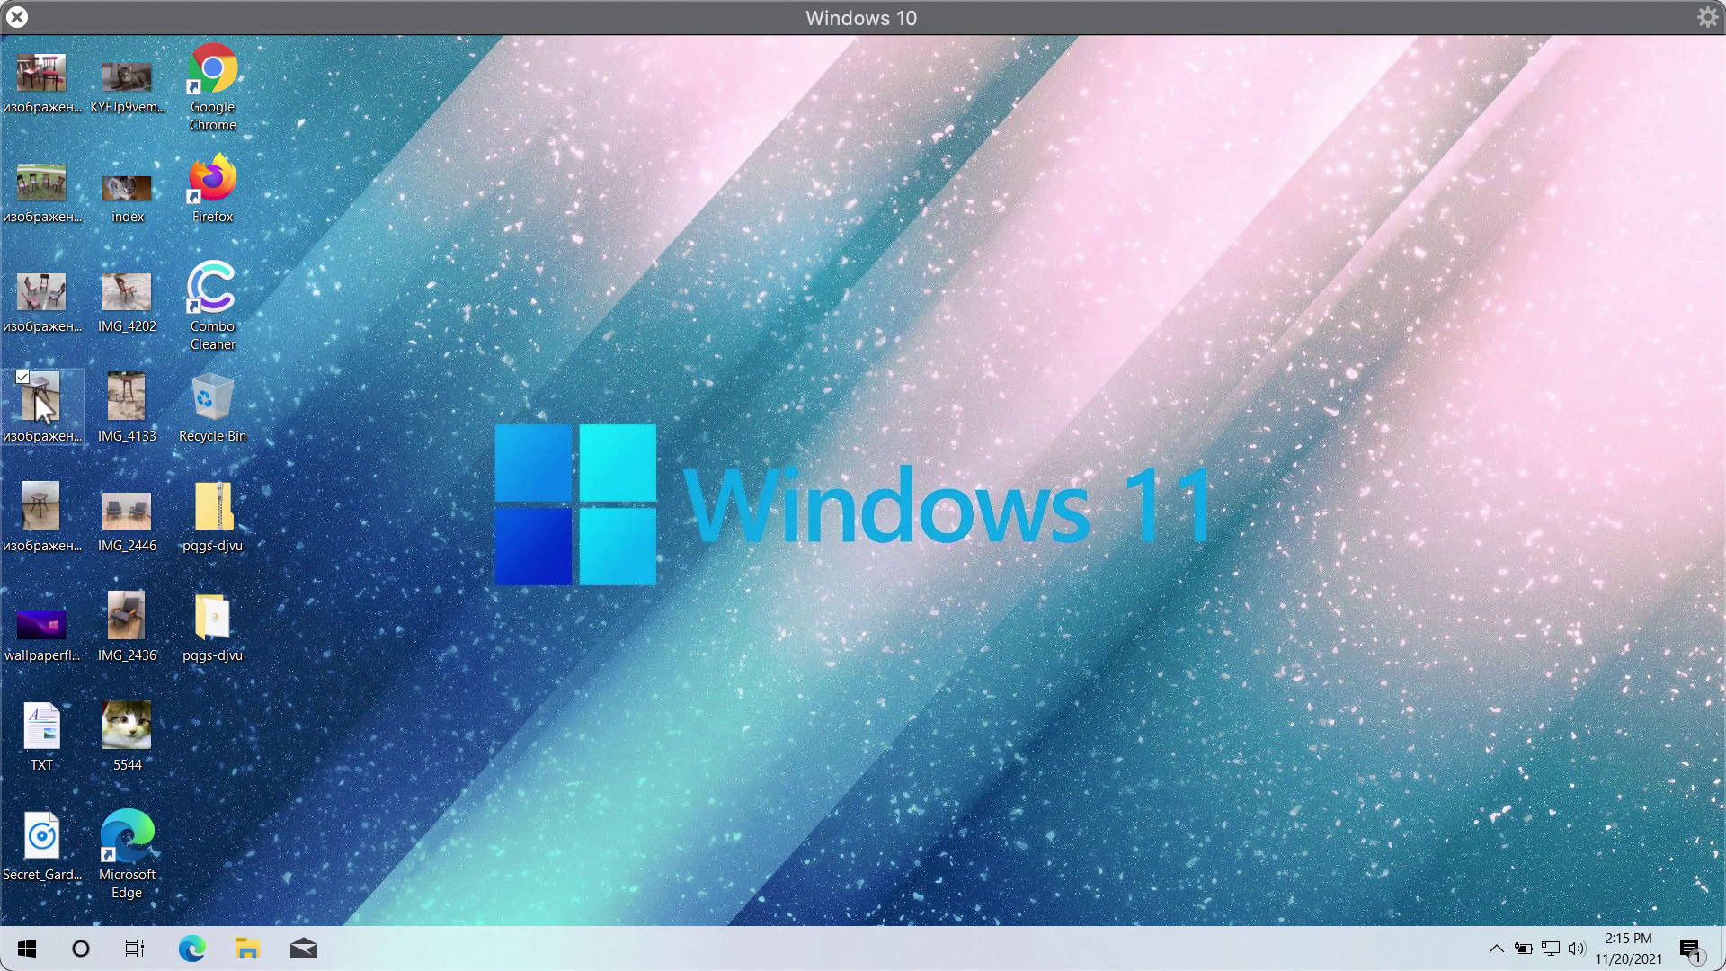
{"action": "left_click", "coordinate": [763, 94]}
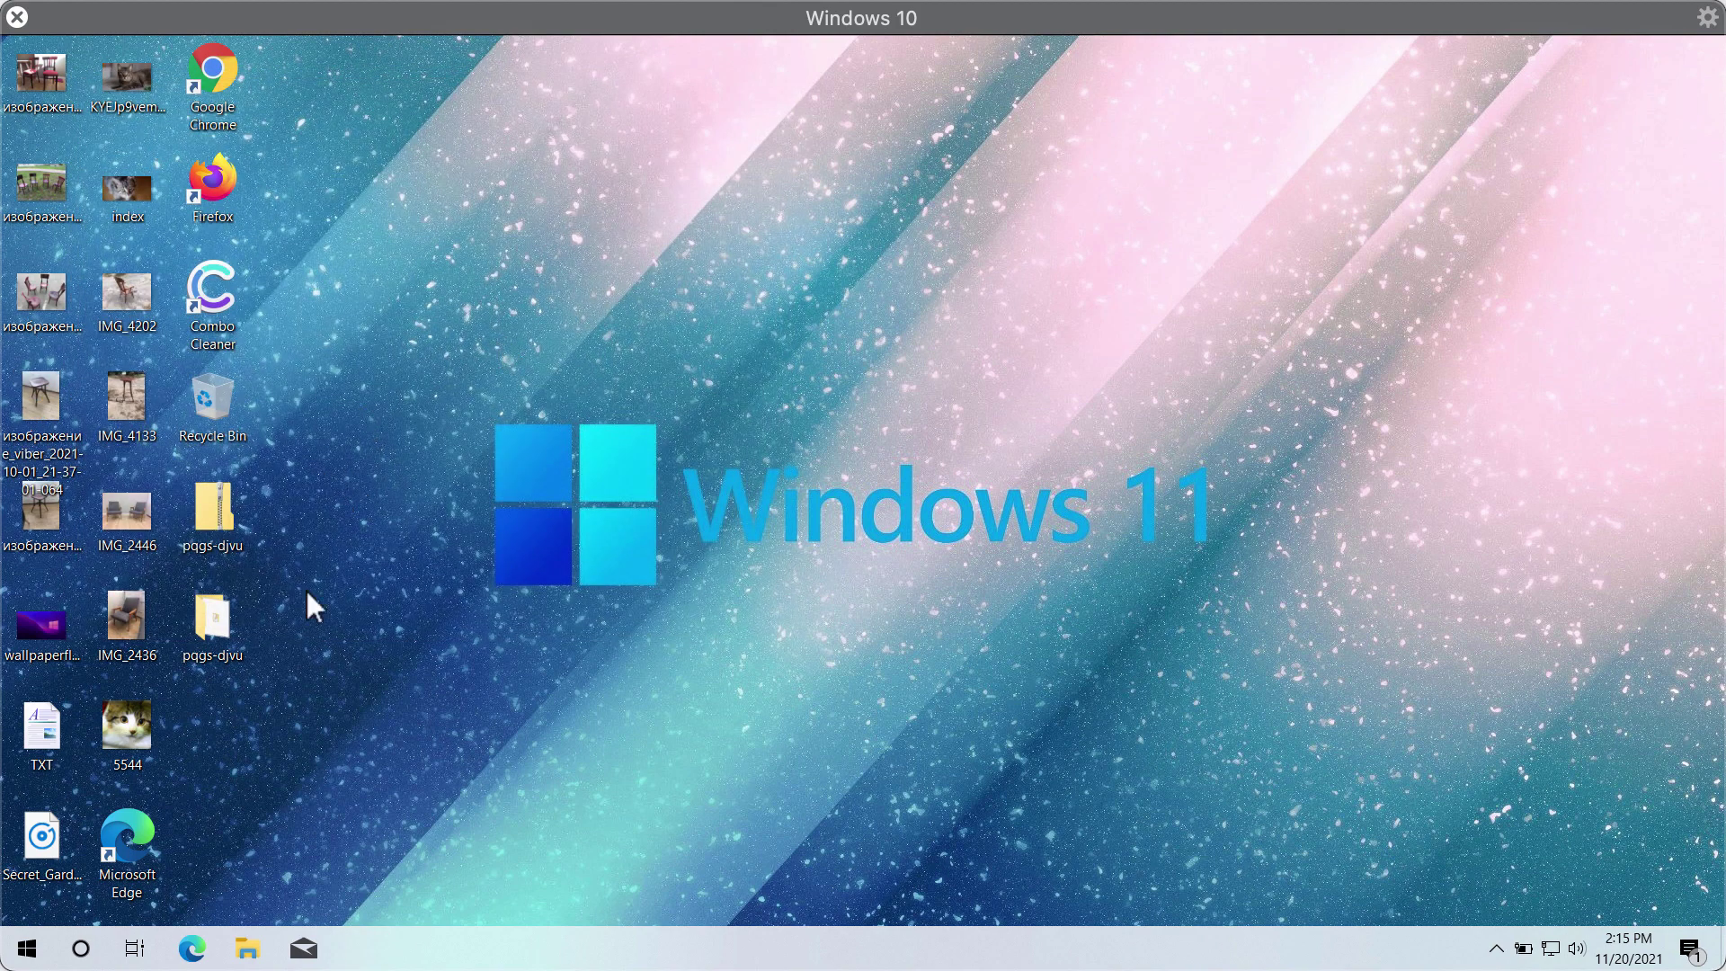
{"action": "right_click", "coordinate": [26, 949]}
{"action": "mouse_move", "coordinate": [132, 887]}
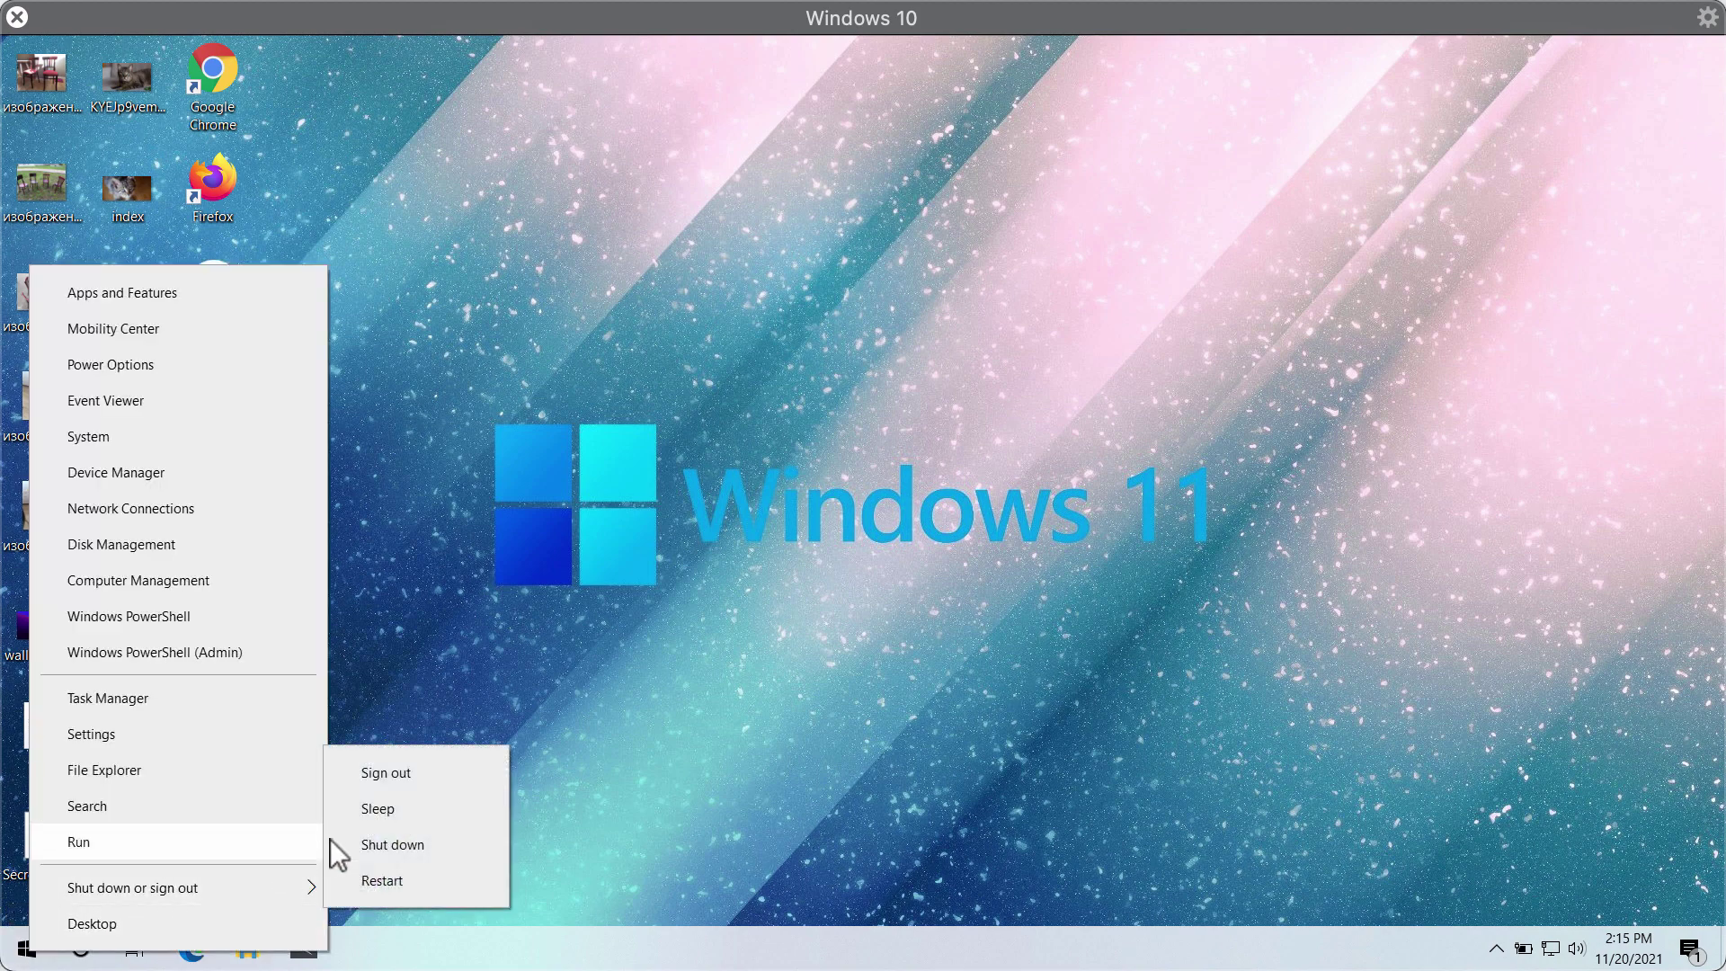
{"action": "left_click", "coordinate": [417, 768]}
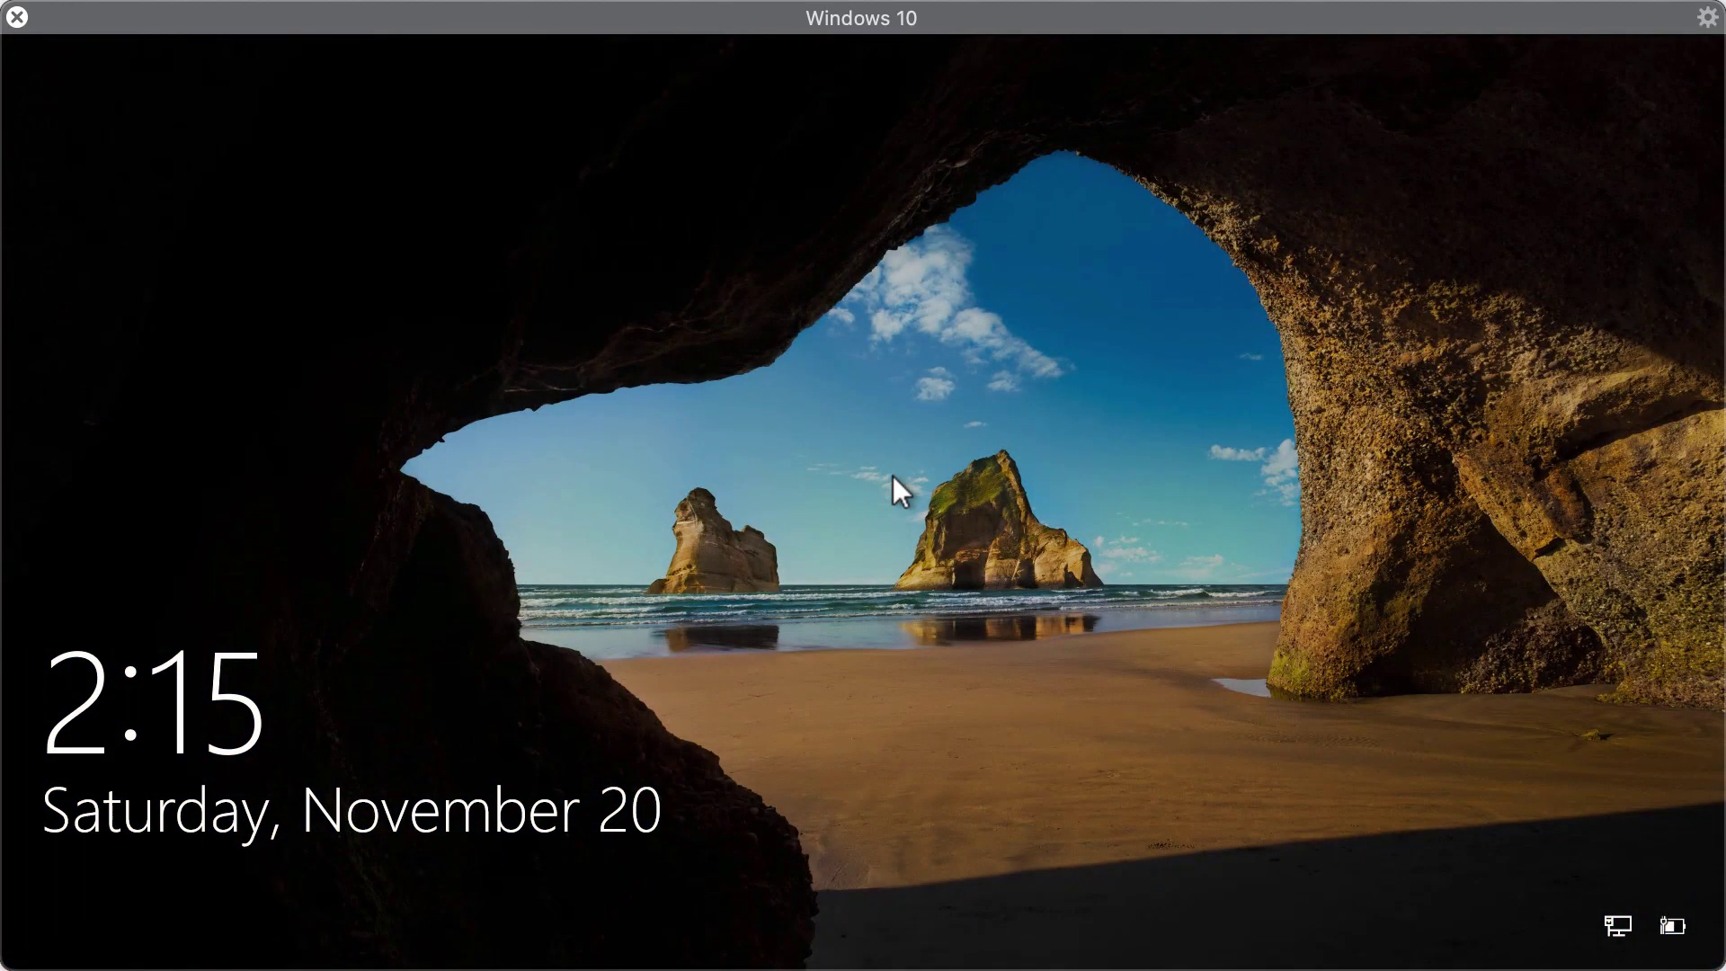
Sign back in and select IMG_4202 and the long-named file to reveal their .pqgs names.
{"action": "left_click", "coordinate": [893, 477]}
{"action": "left_click", "coordinate": [863, 577]}
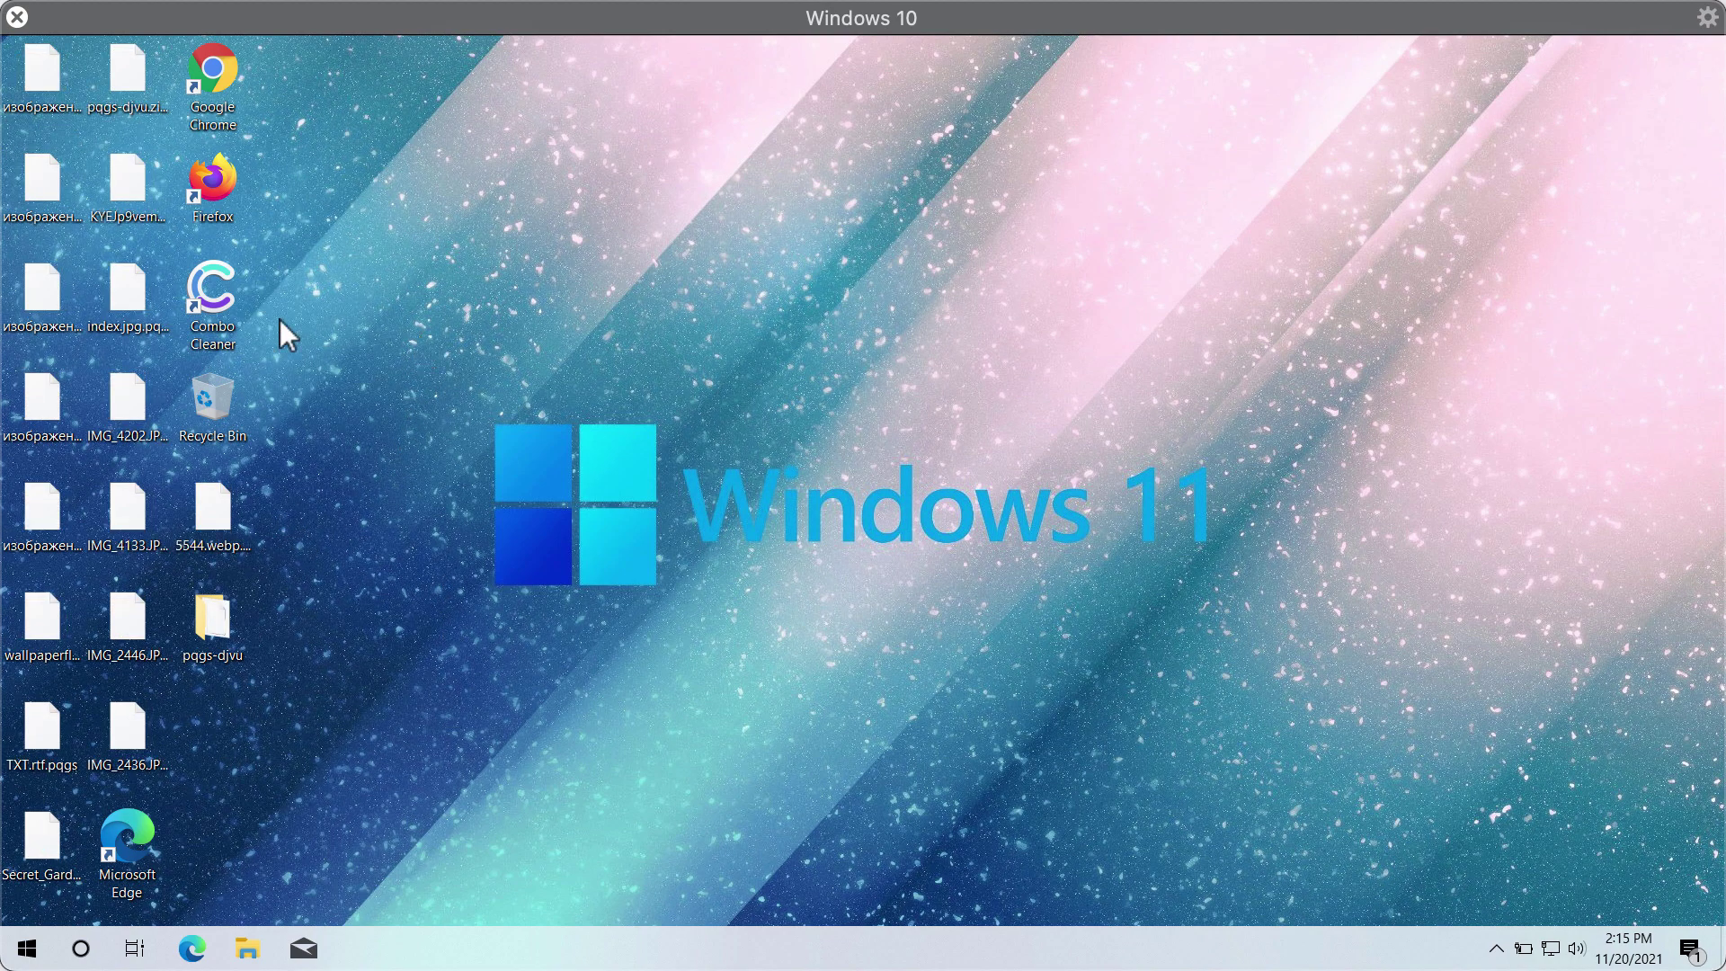
{"action": "left_click", "coordinate": [138, 381]}
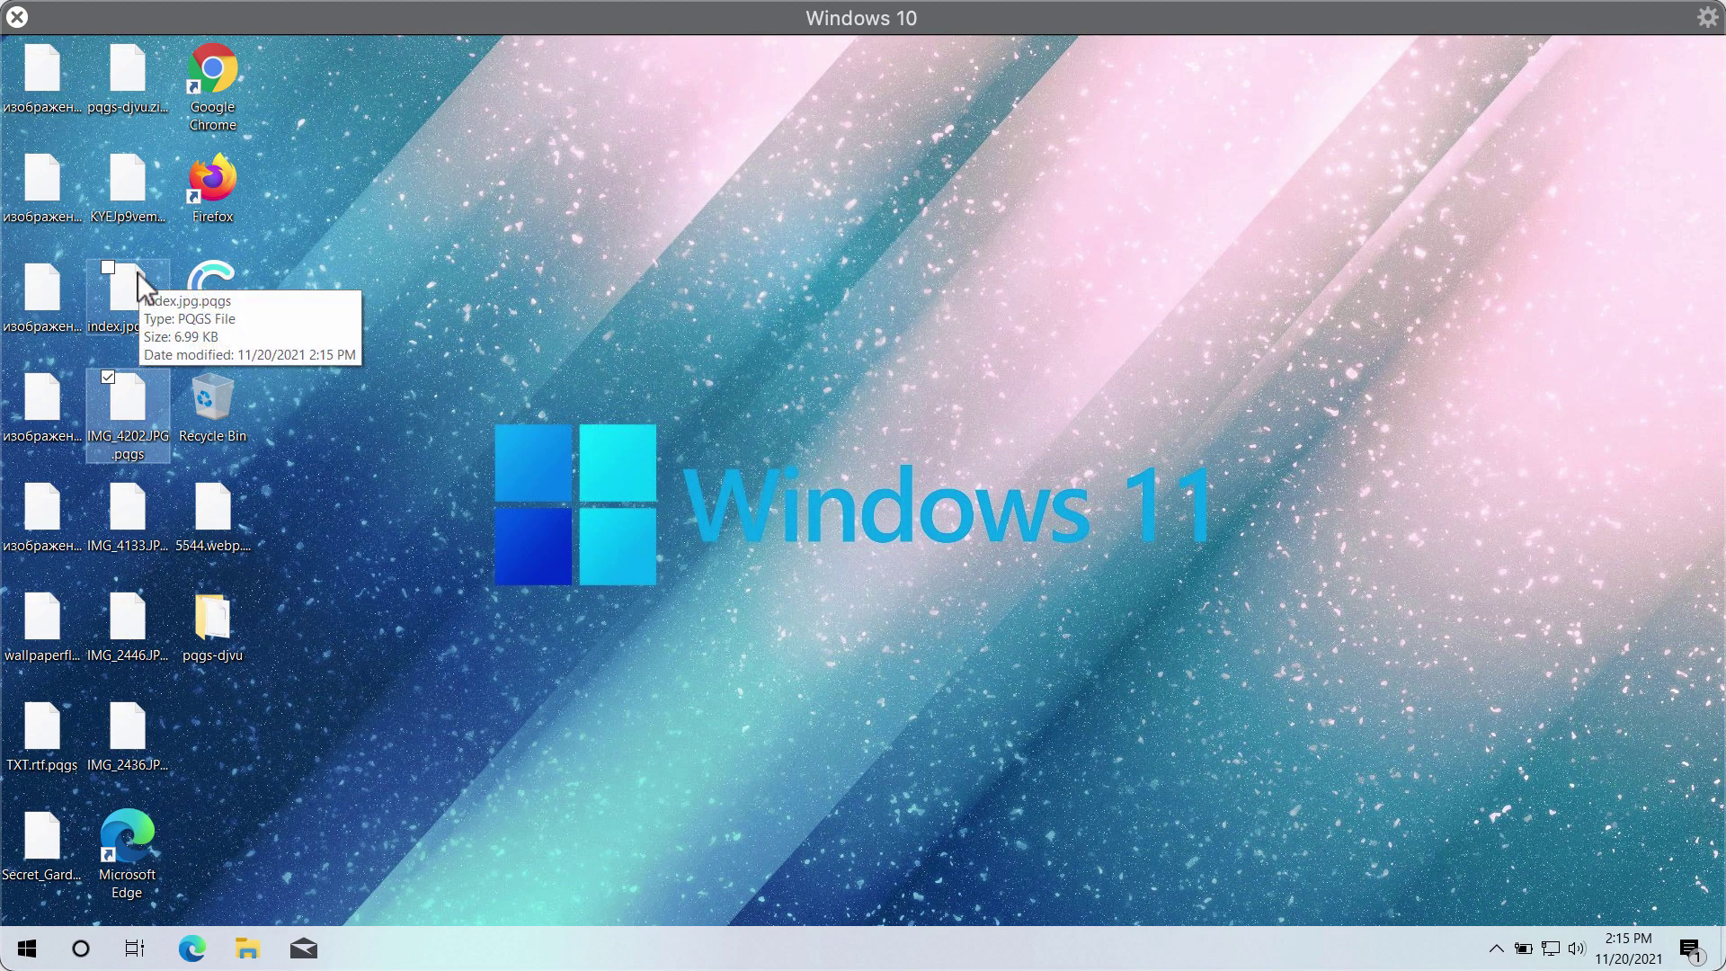
{"action": "left_click", "coordinate": [128, 170]}
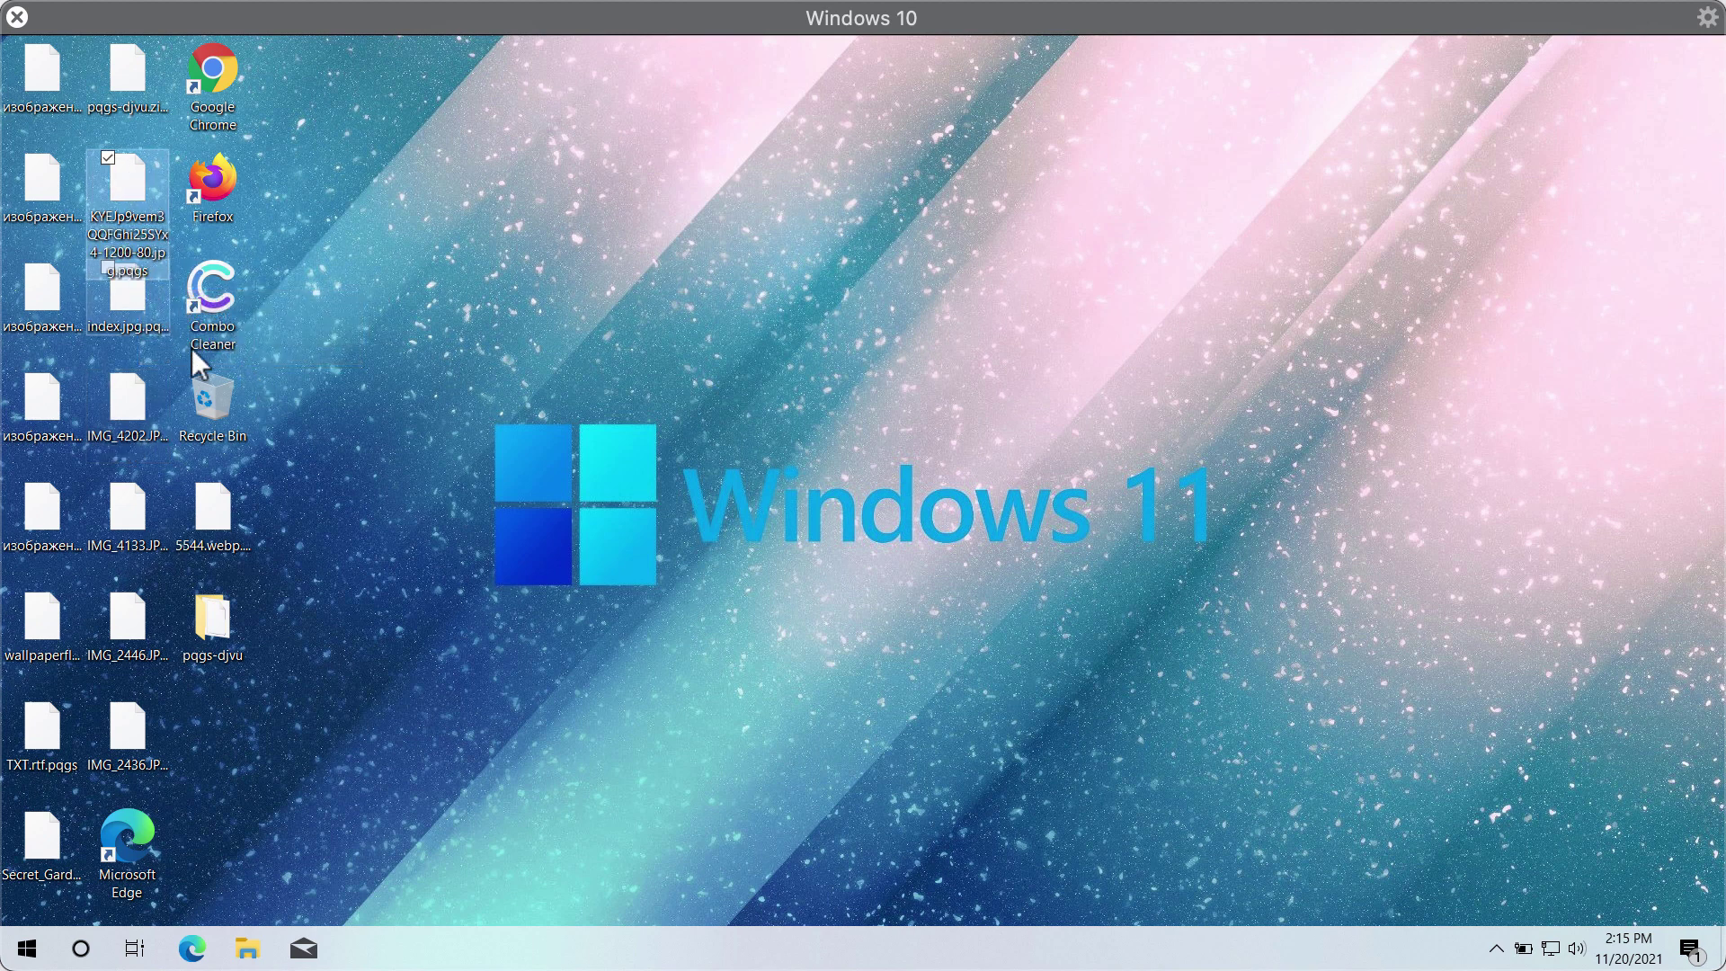
{"action": "left_click", "coordinate": [402, 542]}
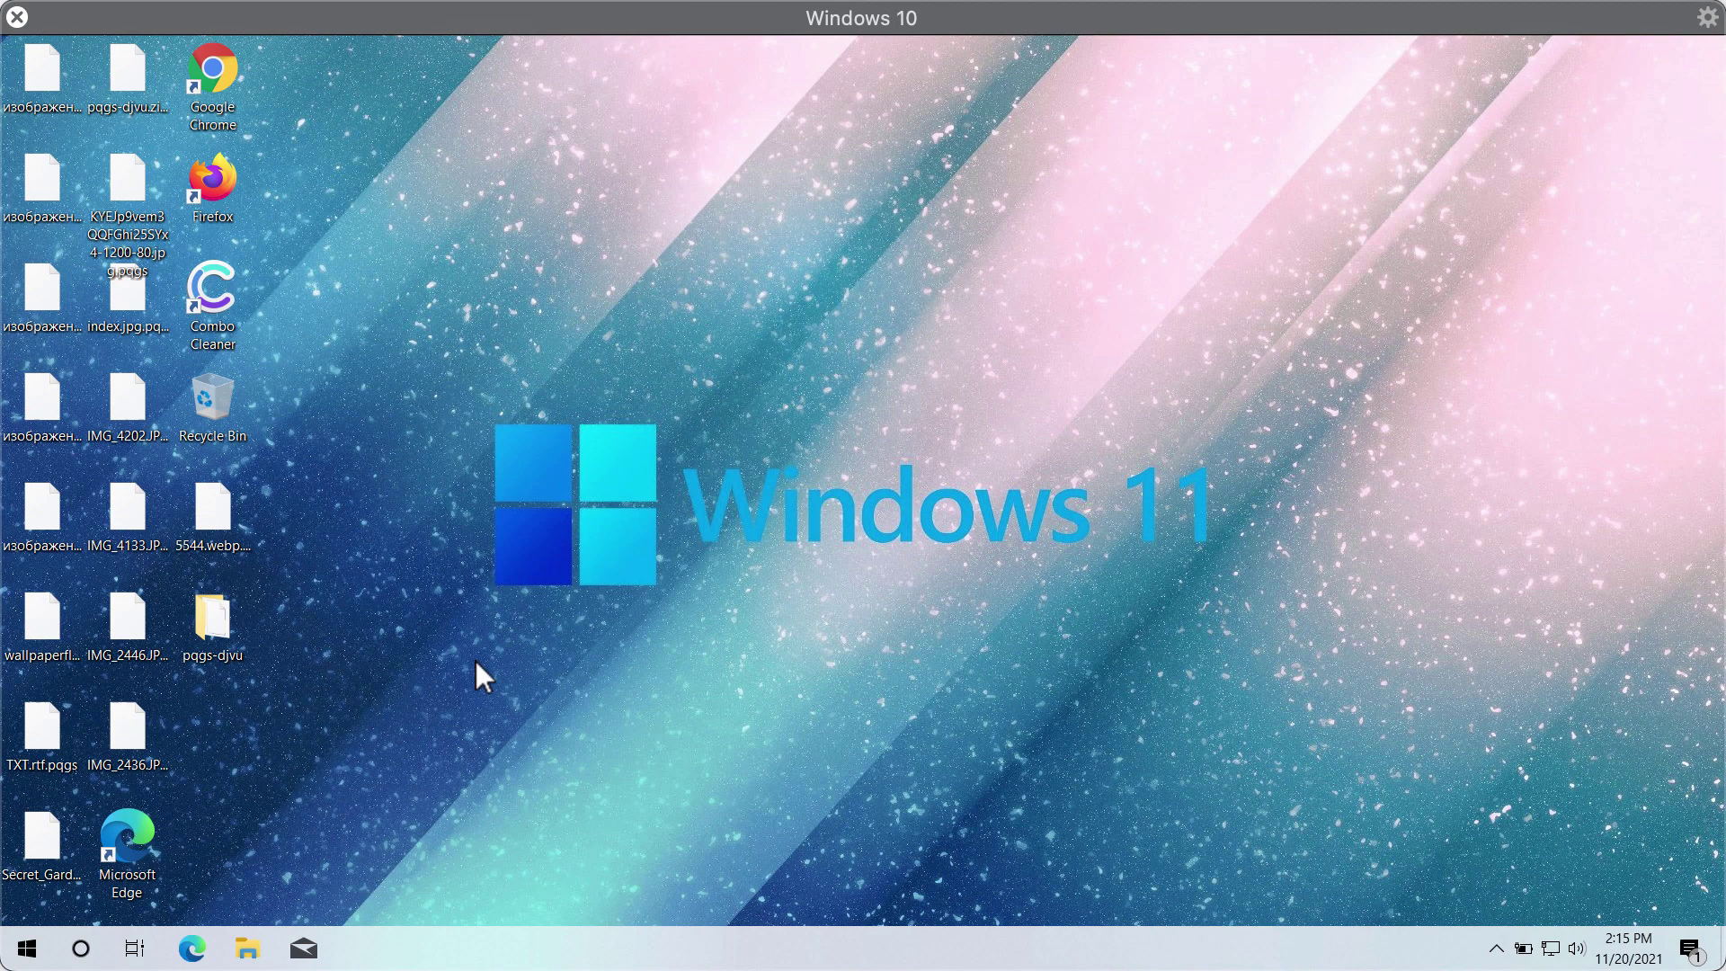
Open Task Manager from the taskbar with the full process list, moved right.
{"action": "right_click", "coordinate": [542, 955]}
{"action": "left_click", "coordinate": [586, 828]}
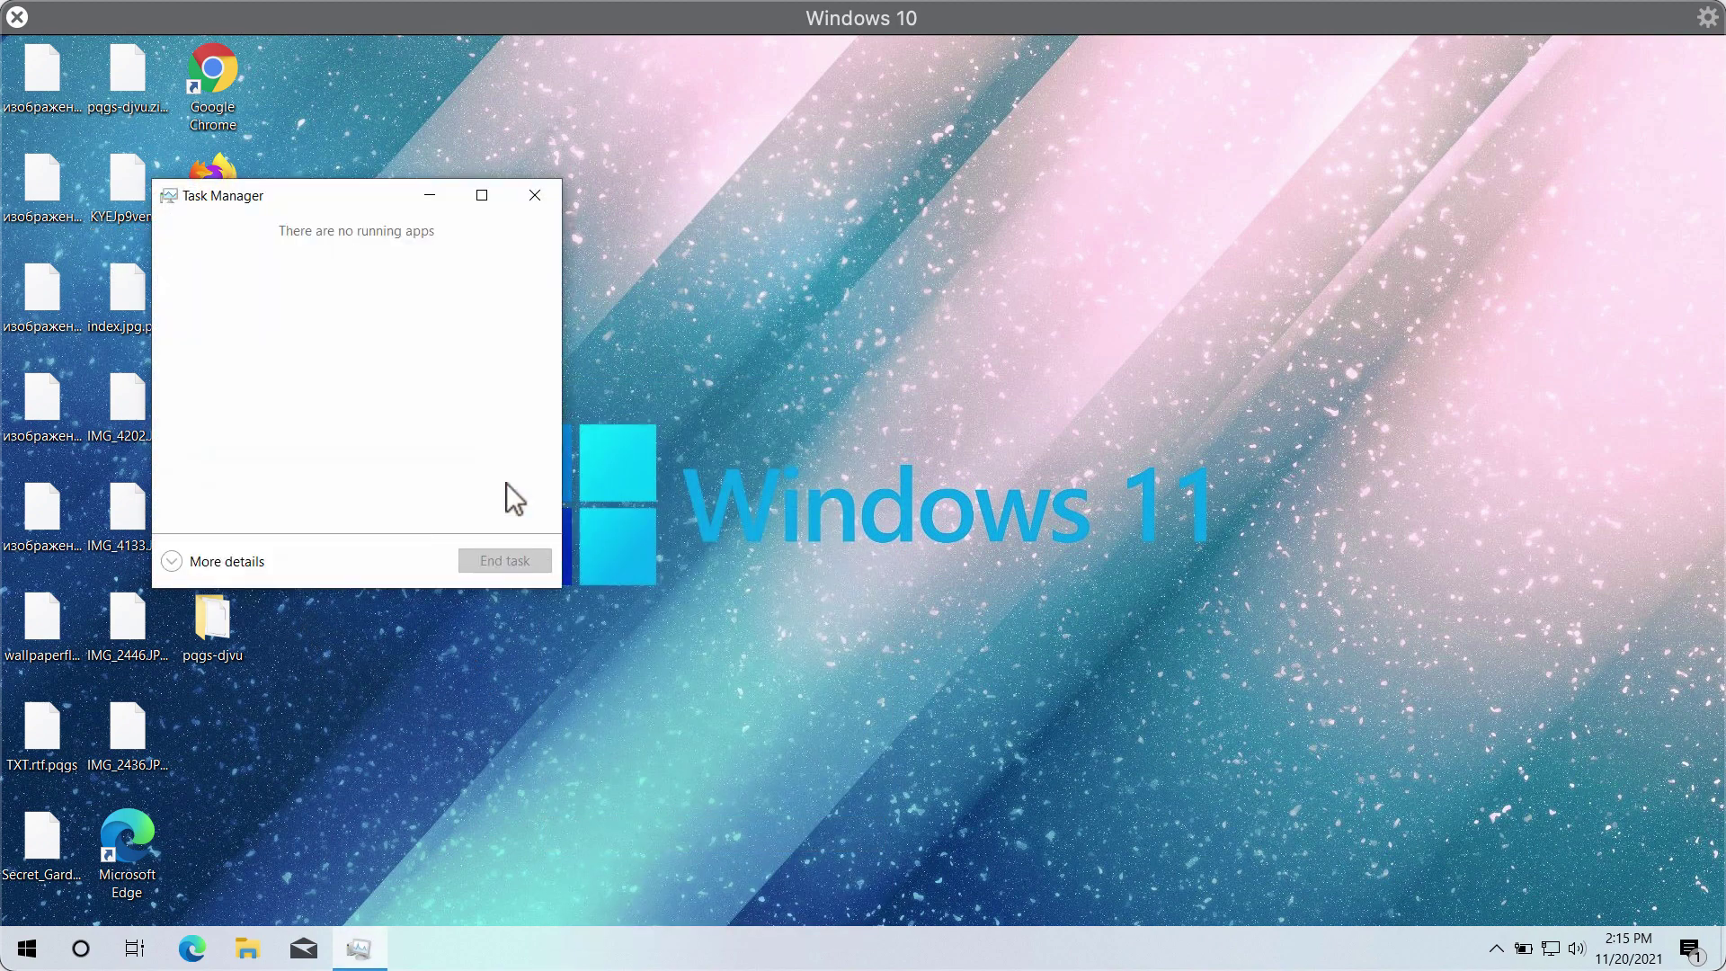
{"action": "left_click", "coordinate": [240, 559]}
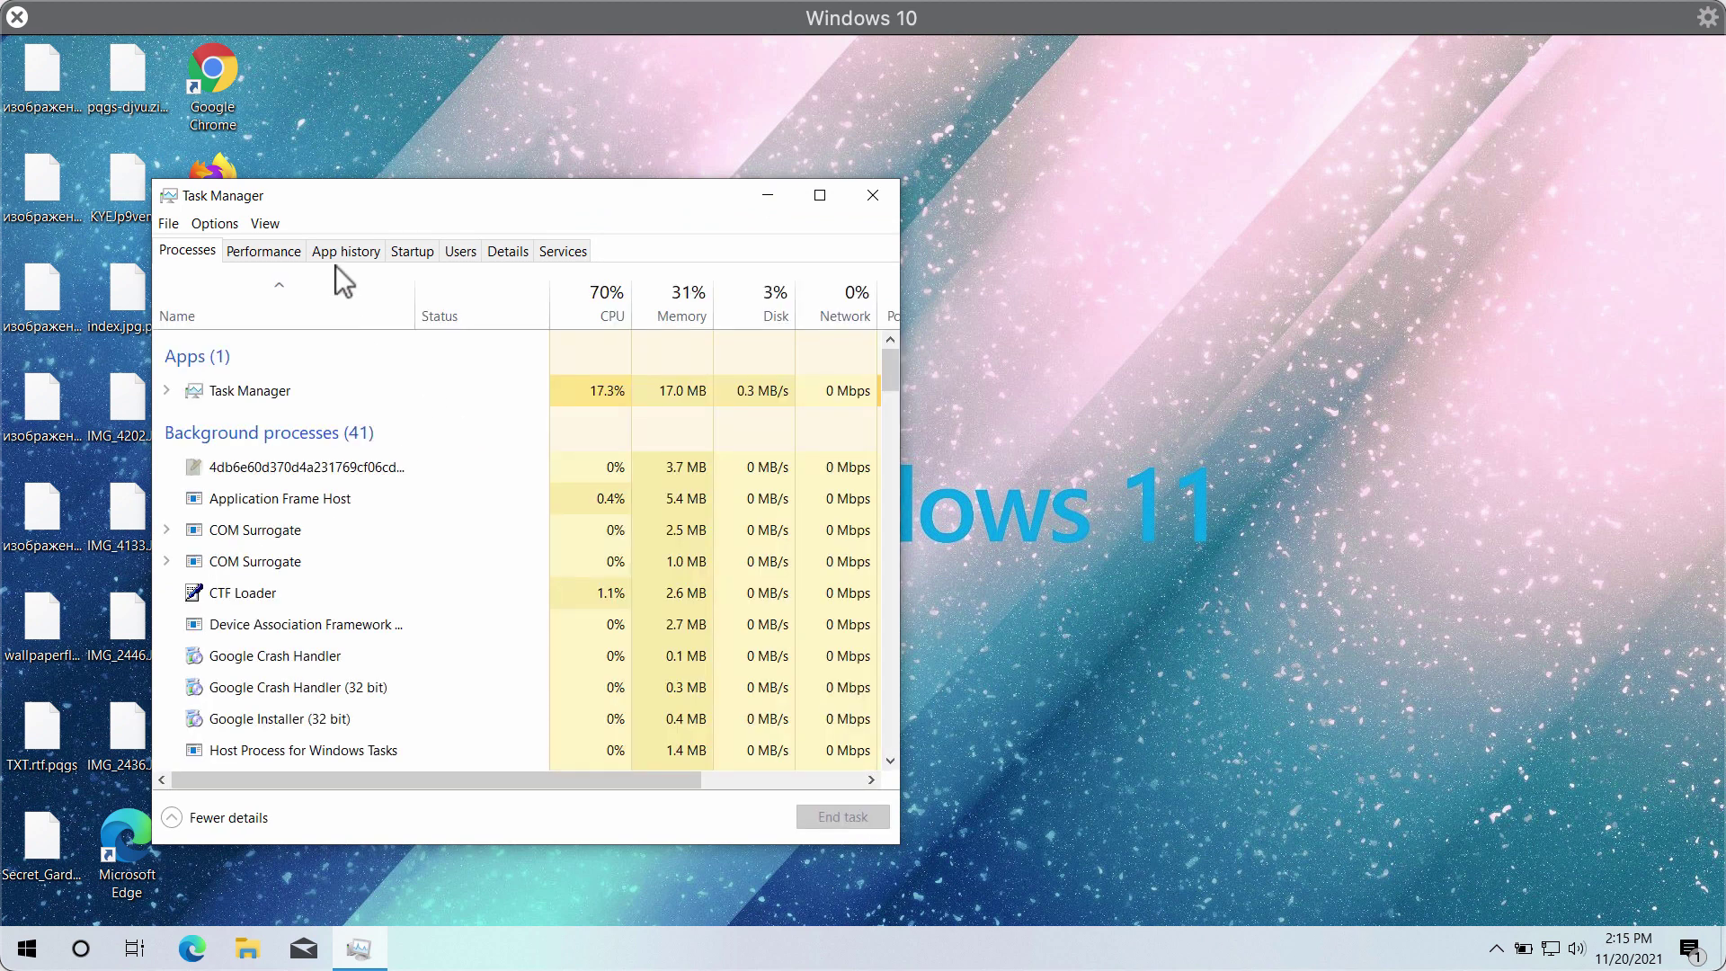
{"action": "left_click_drag", "start_coordinate": [392, 198], "coordinate": [512, 199]}
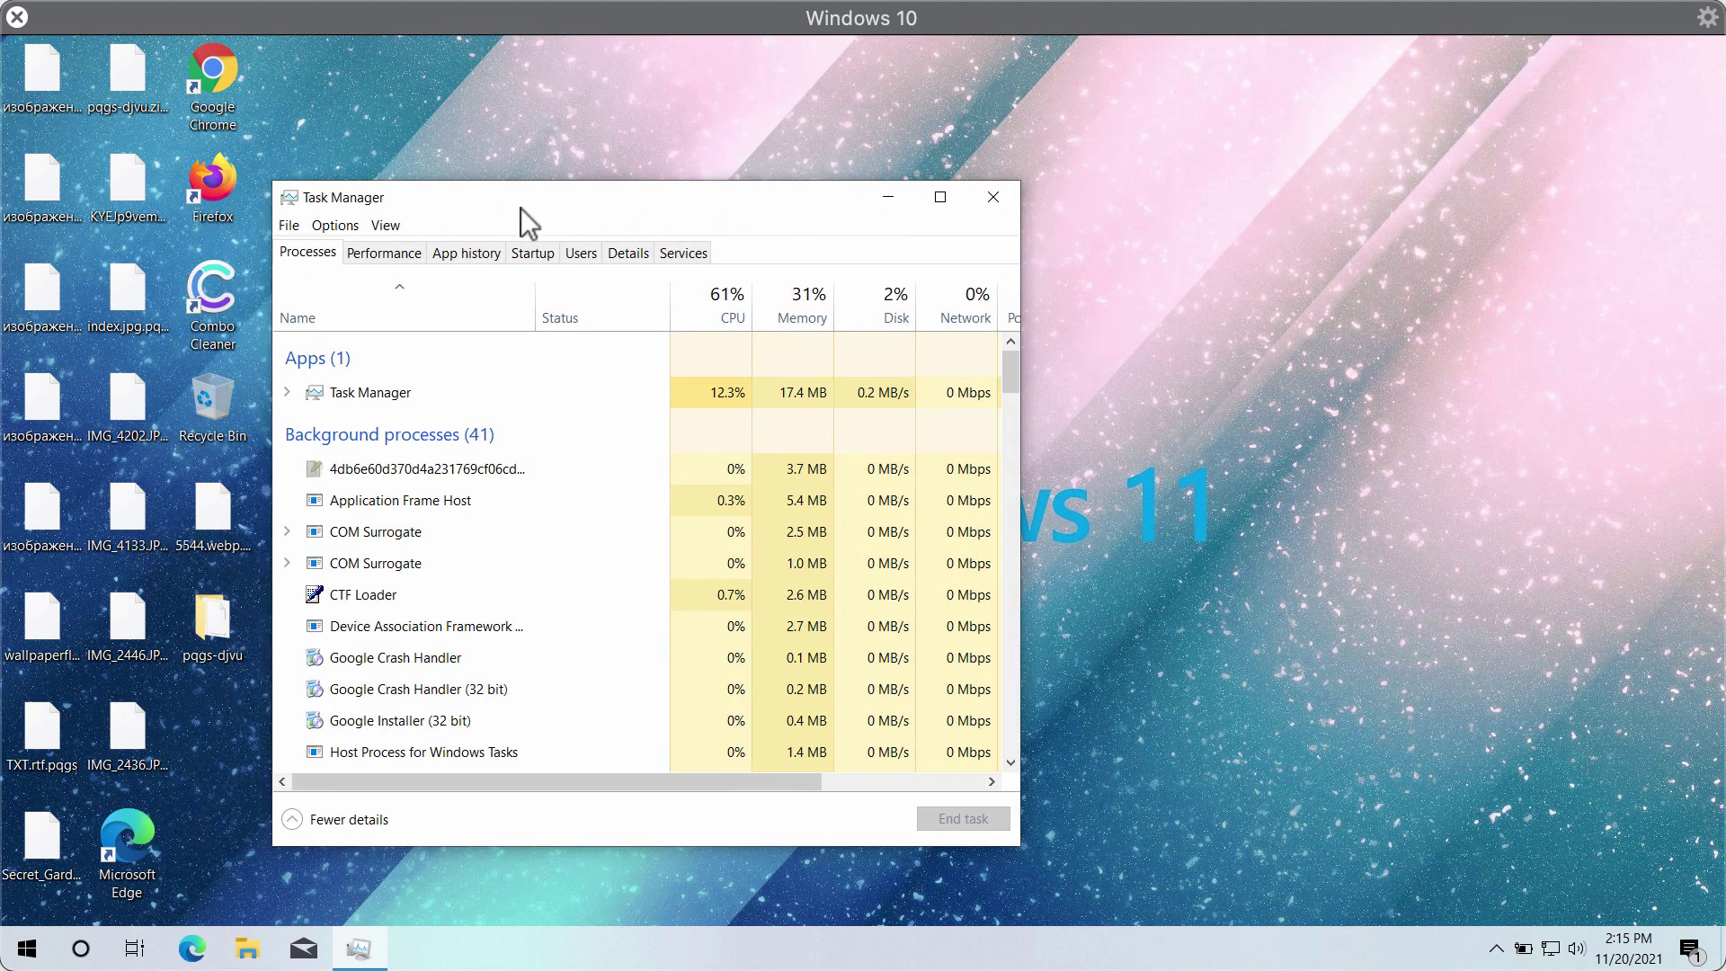
End the suspicious hash-named background process, review the list, and close Task Manager.
{"action": "right_click", "coordinate": [450, 456]}
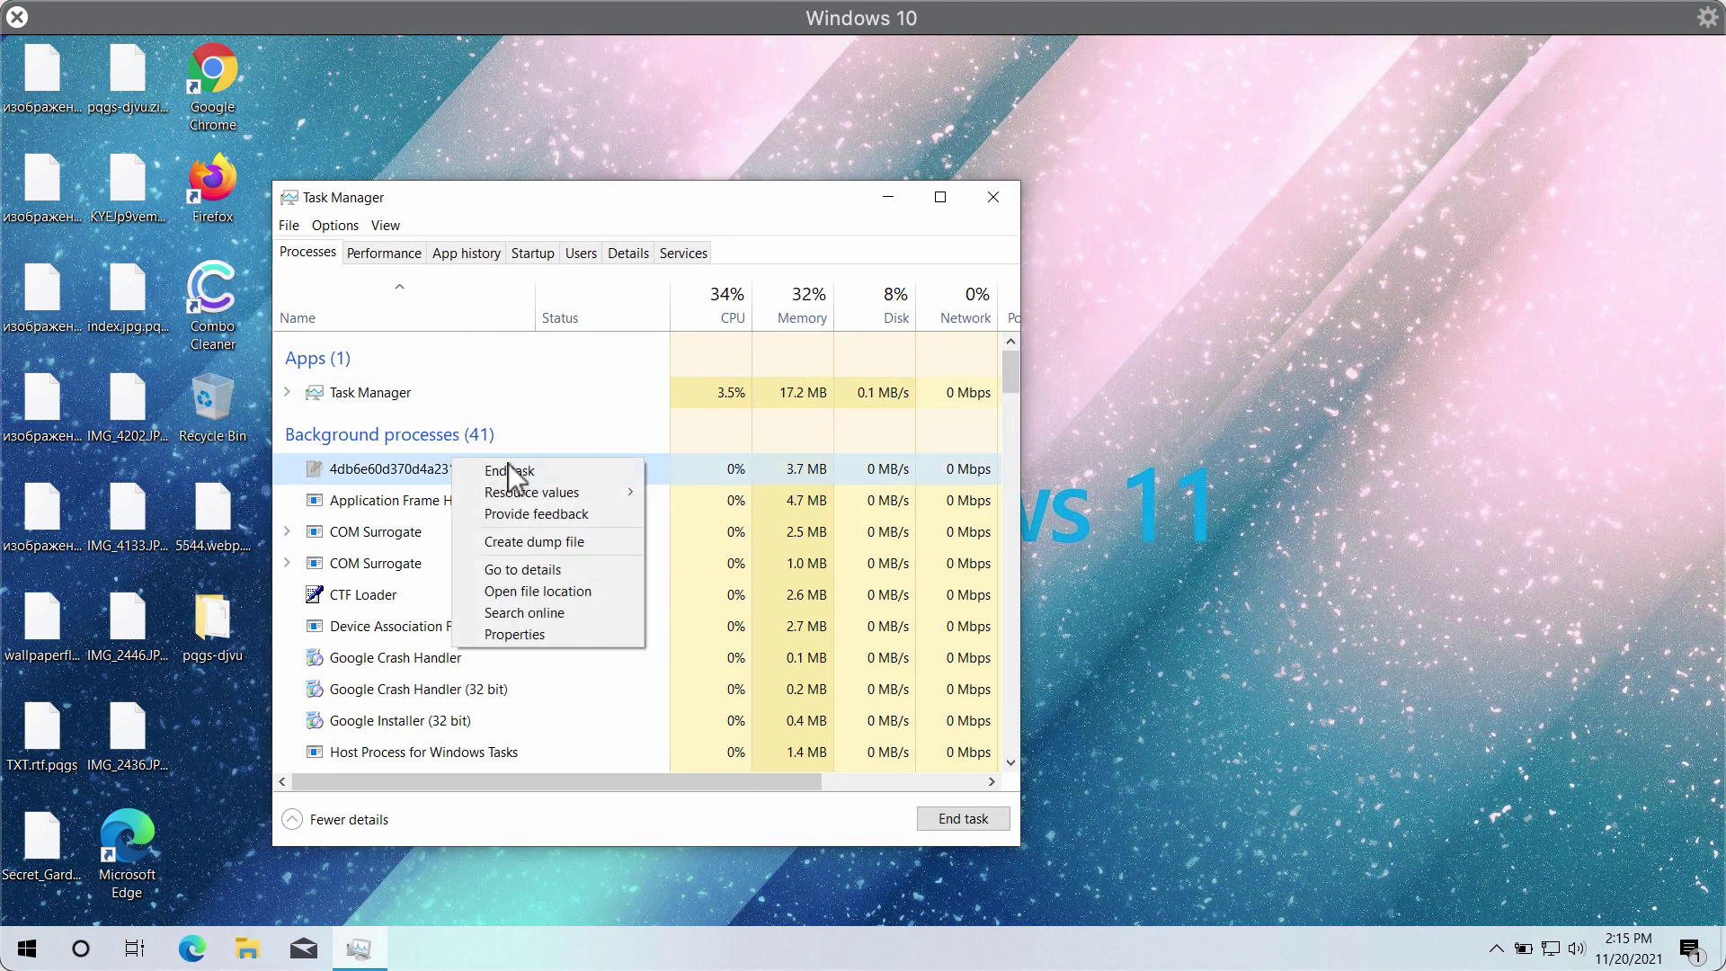
{"action": "left_click", "coordinate": [525, 460]}
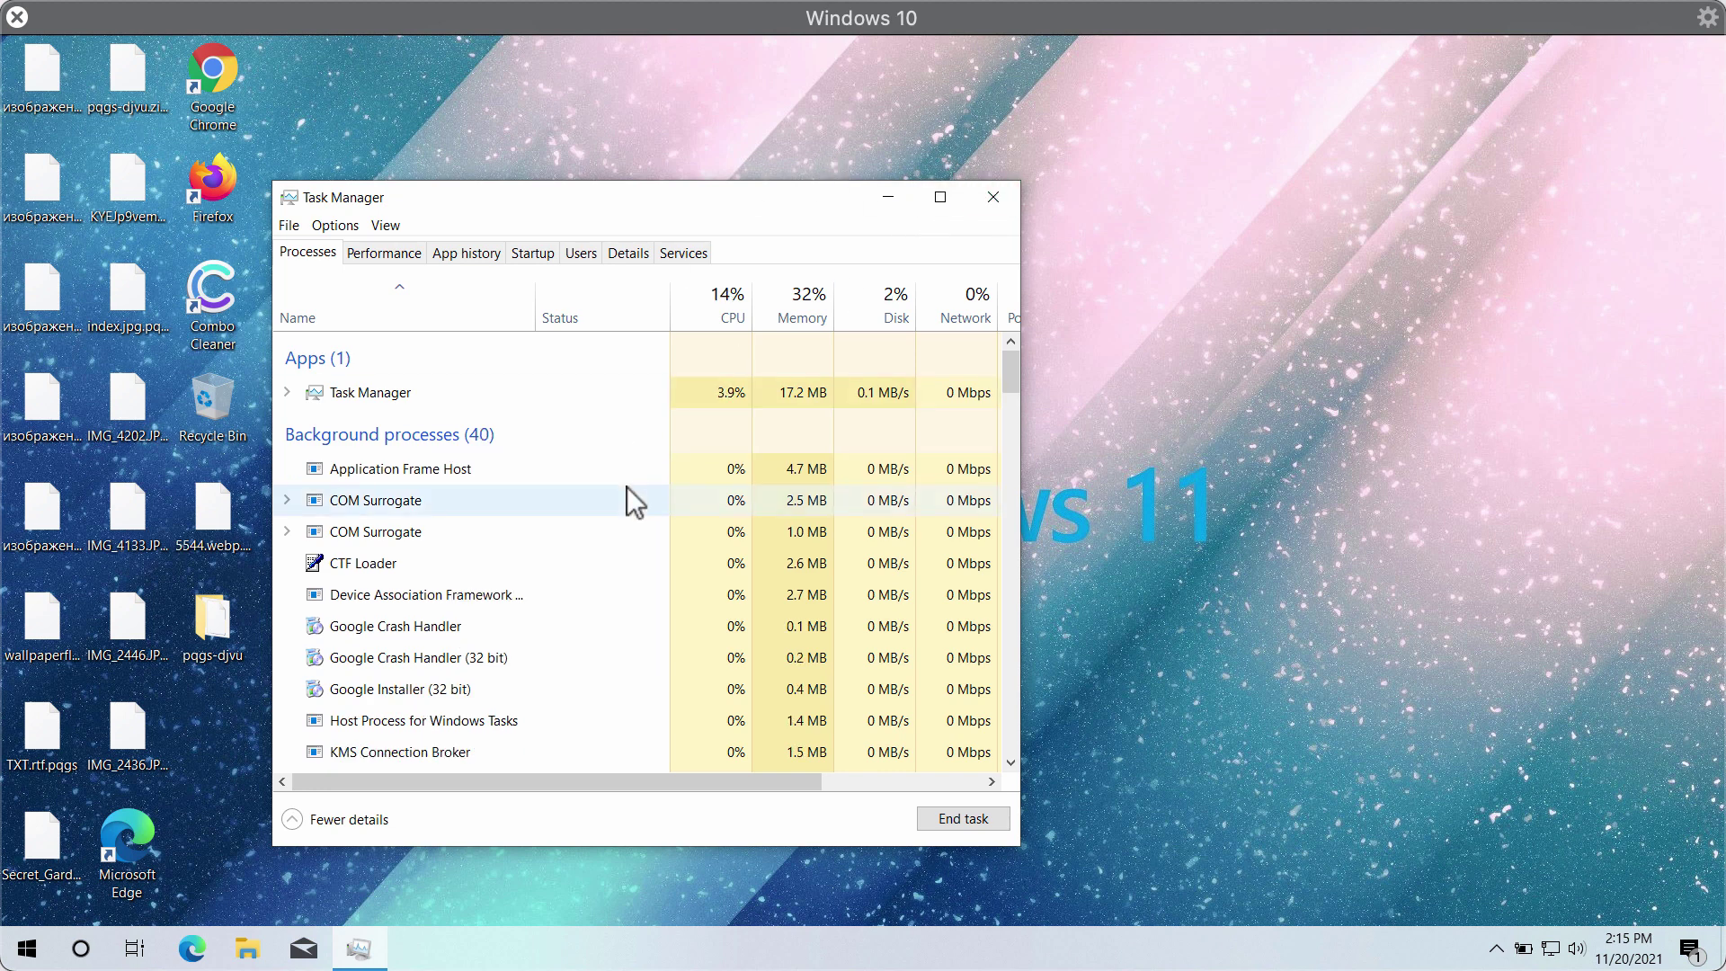
{"action": "scroll", "coordinate": [628, 487], "scroll_direction": "down", "scroll_amount": 2}
{"action": "scroll", "coordinate": [627, 487], "scroll_direction": "down", "scroll_amount": 3}
{"action": "scroll", "coordinate": [627, 487], "scroll_direction": "down", "scroll_amount": 1}
{"action": "scroll", "coordinate": [628, 487], "scroll_direction": "down", "scroll_amount": 1}
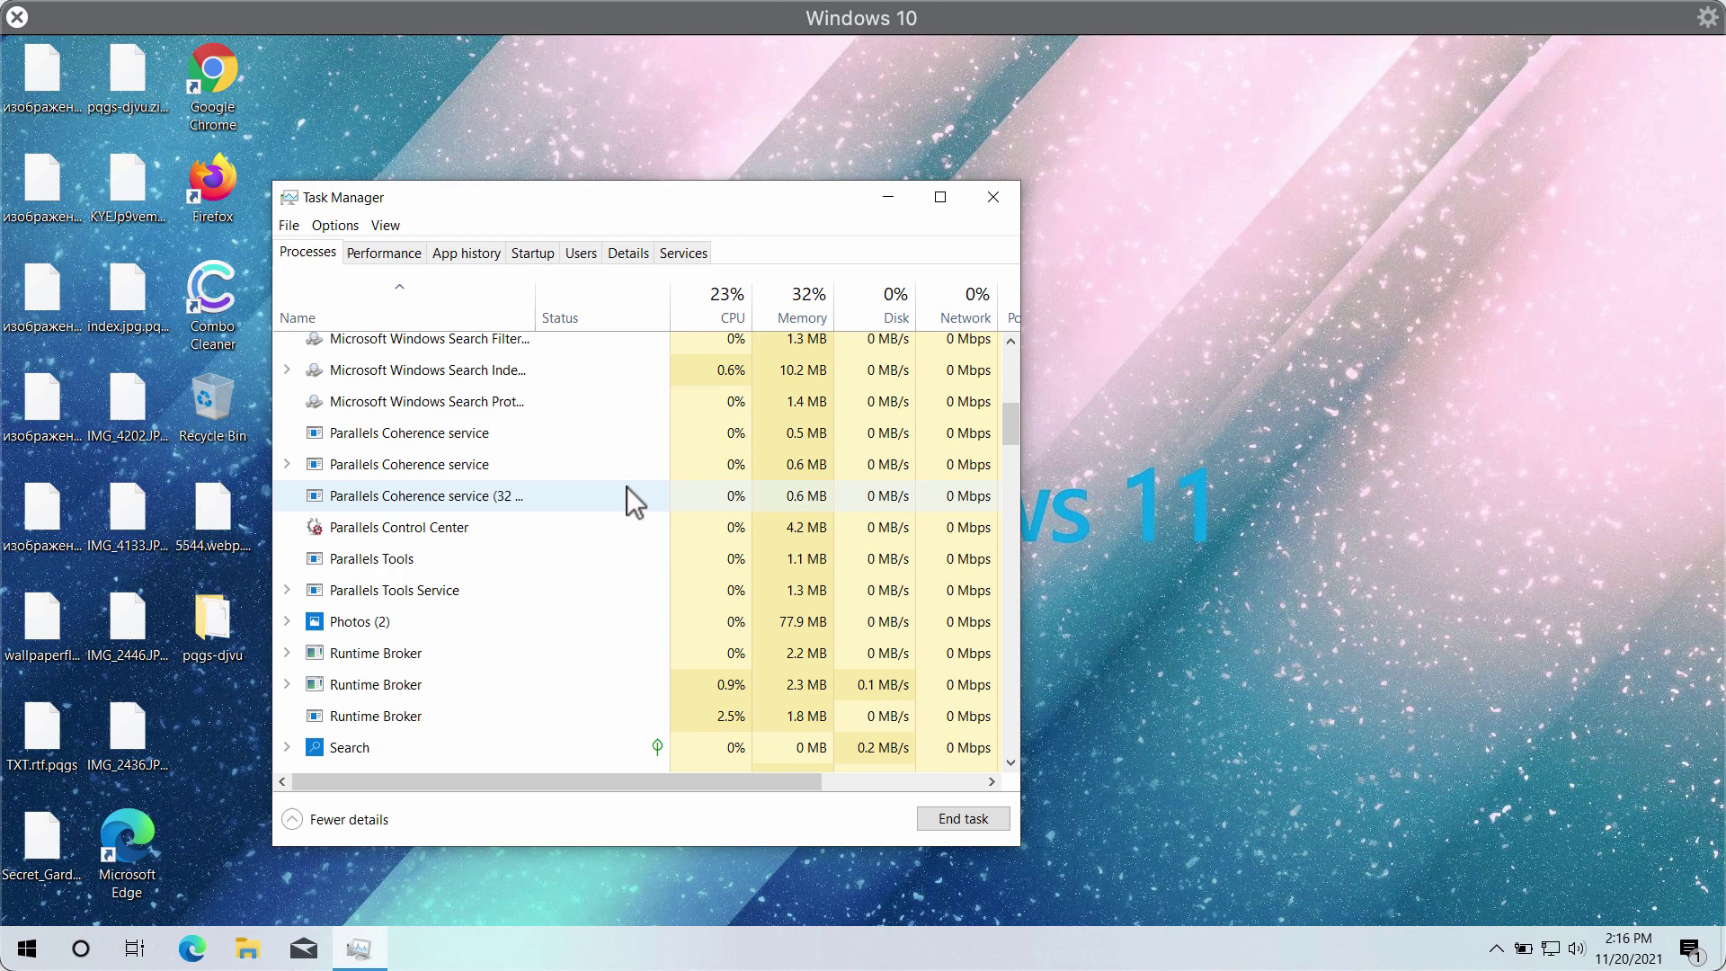
{"action": "left_click", "coordinate": [995, 201]}
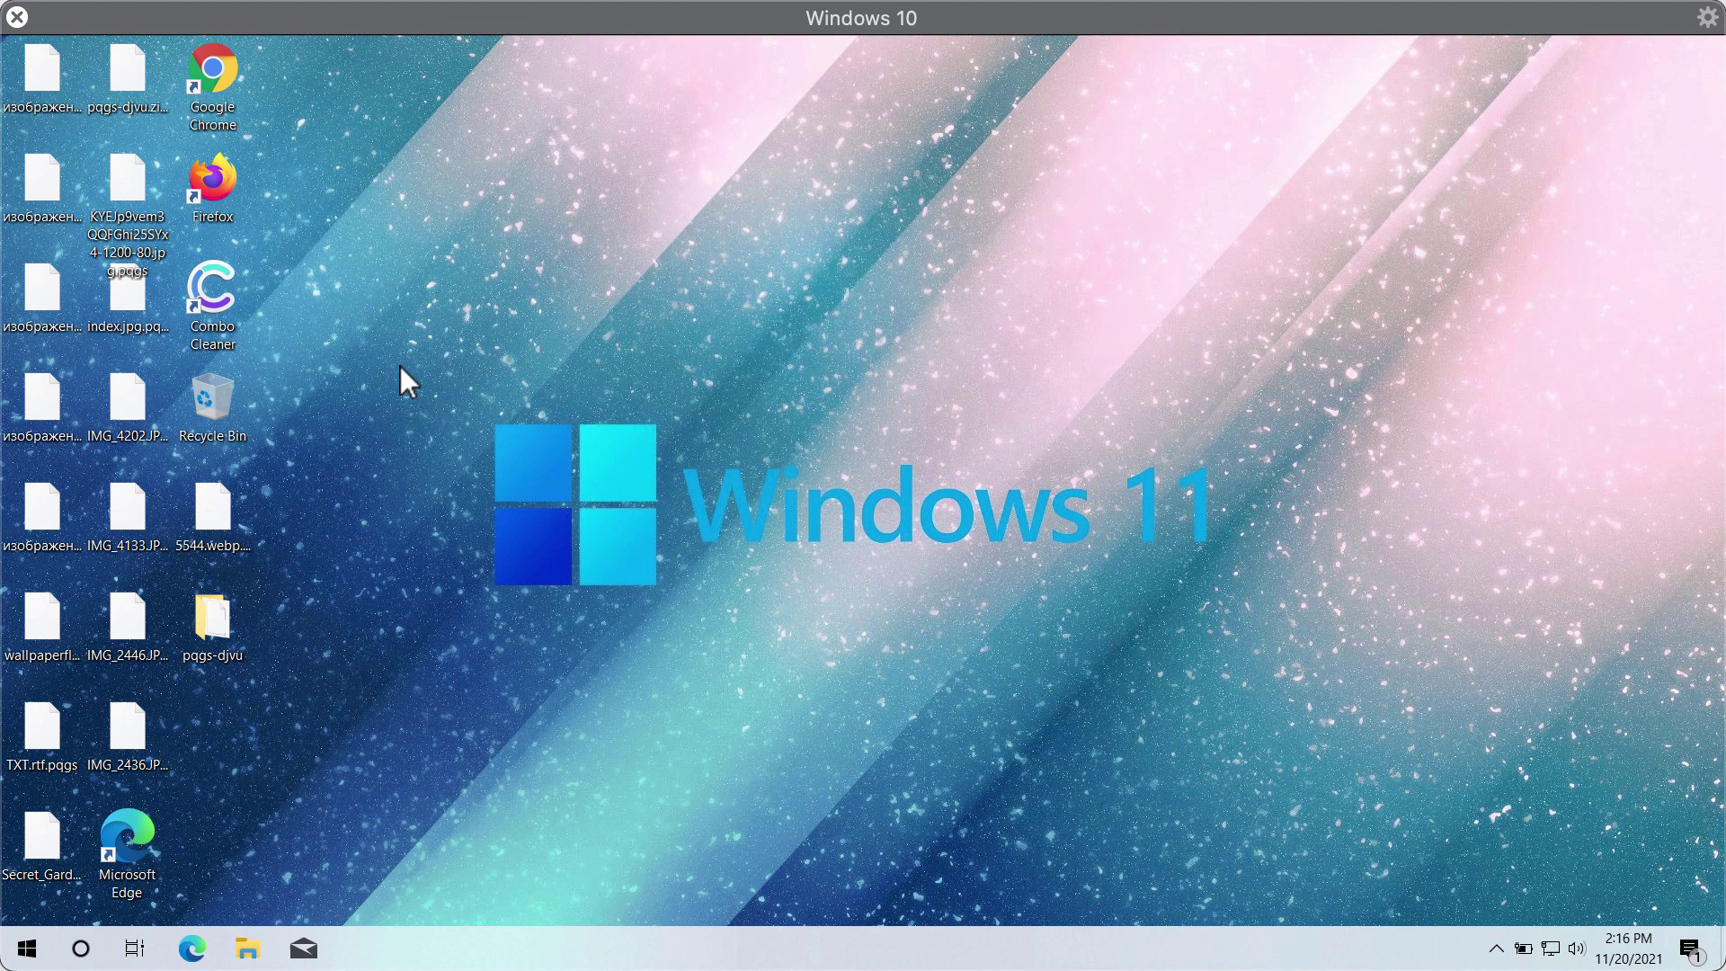
Check the IMG_4202.JPG.pqgs file, then load combocleaner.com in Chrome and reposition the window.
{"action": "left_click", "coordinate": [133, 402]}
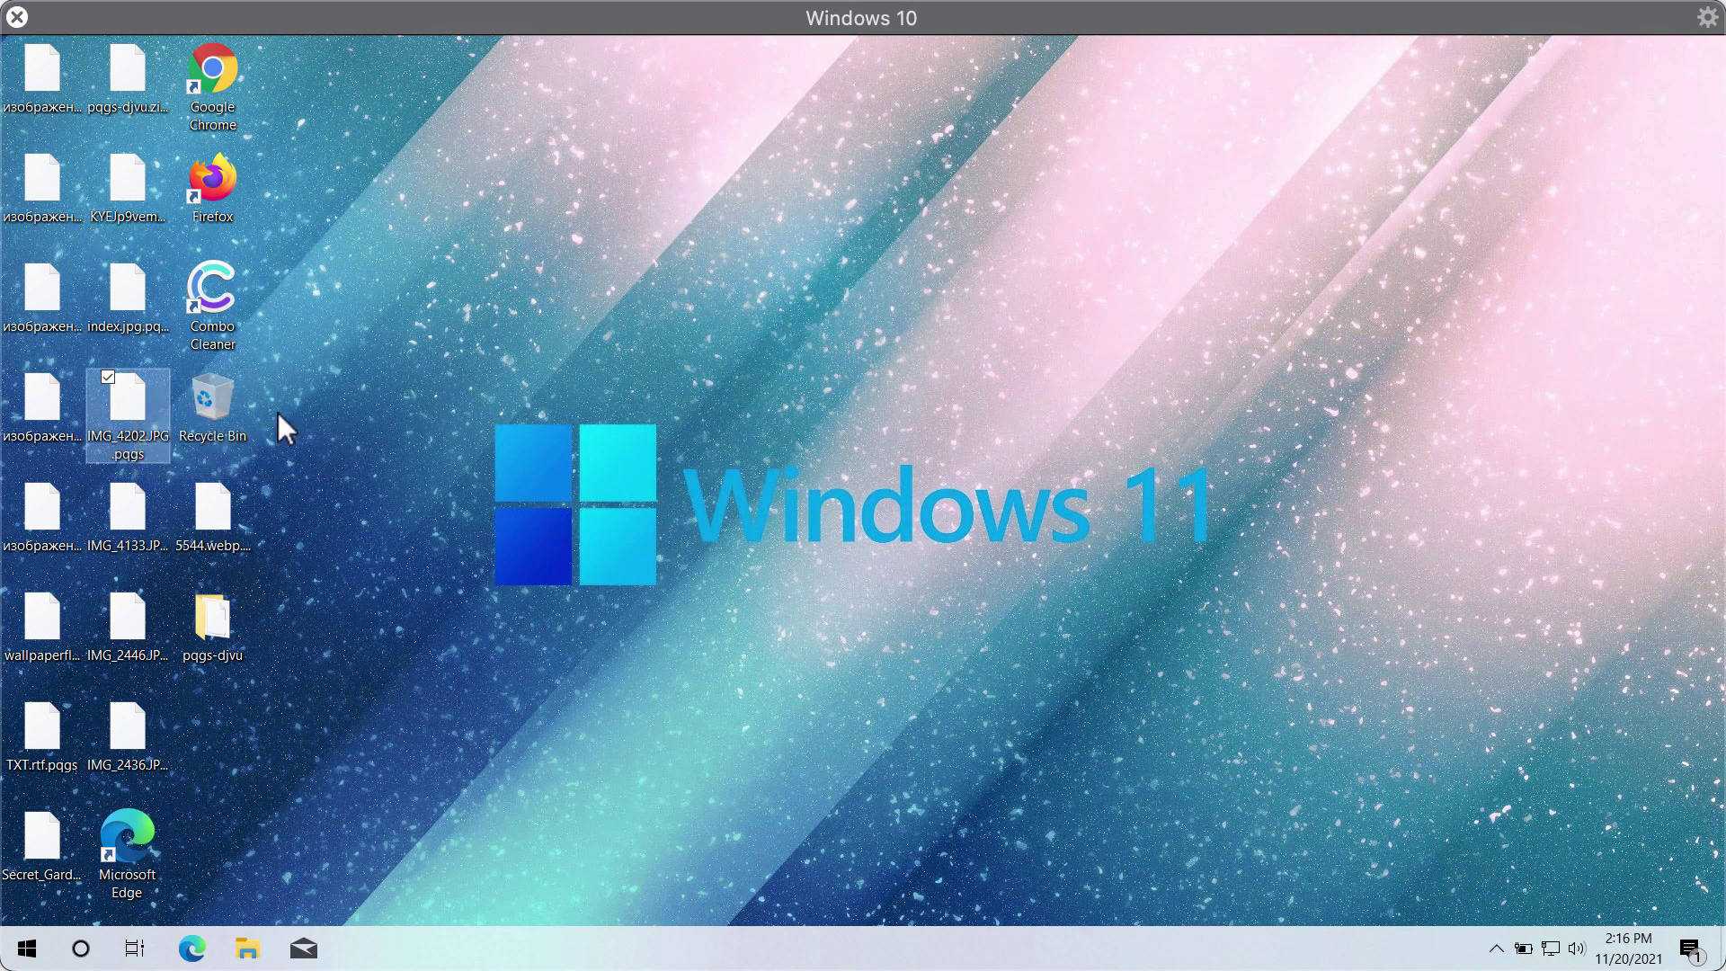
{"action": "left_click", "coordinate": [444, 371]}
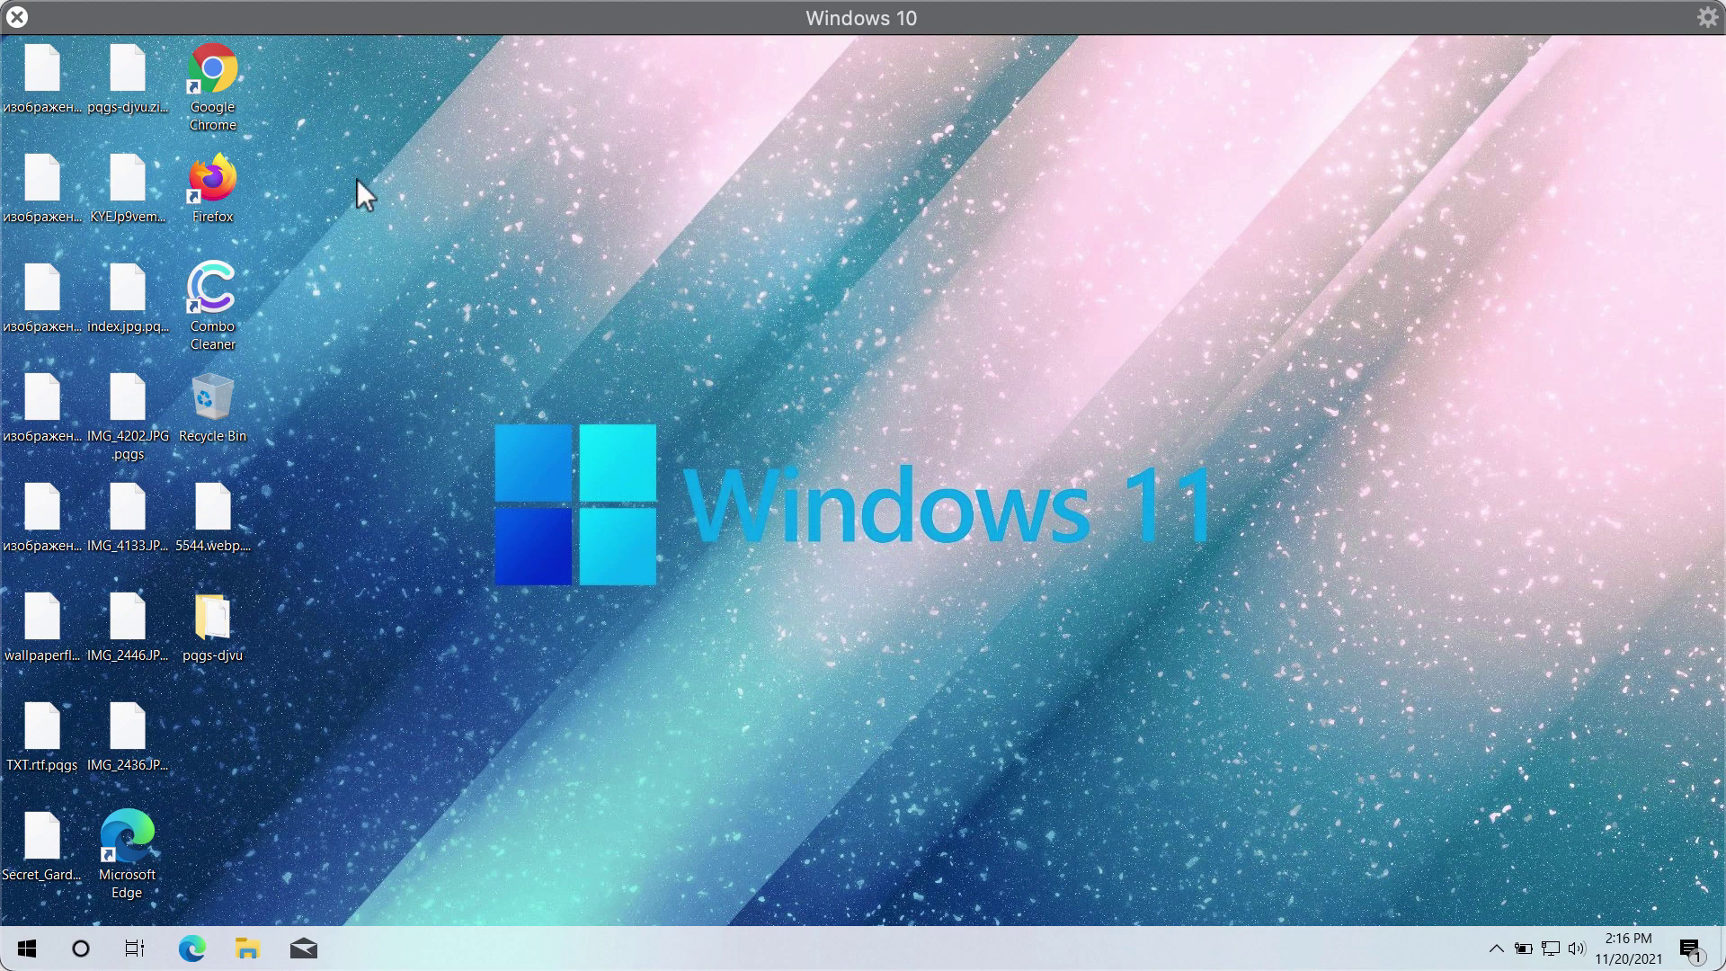
{"action": "double_click", "coordinate": [218, 95]}
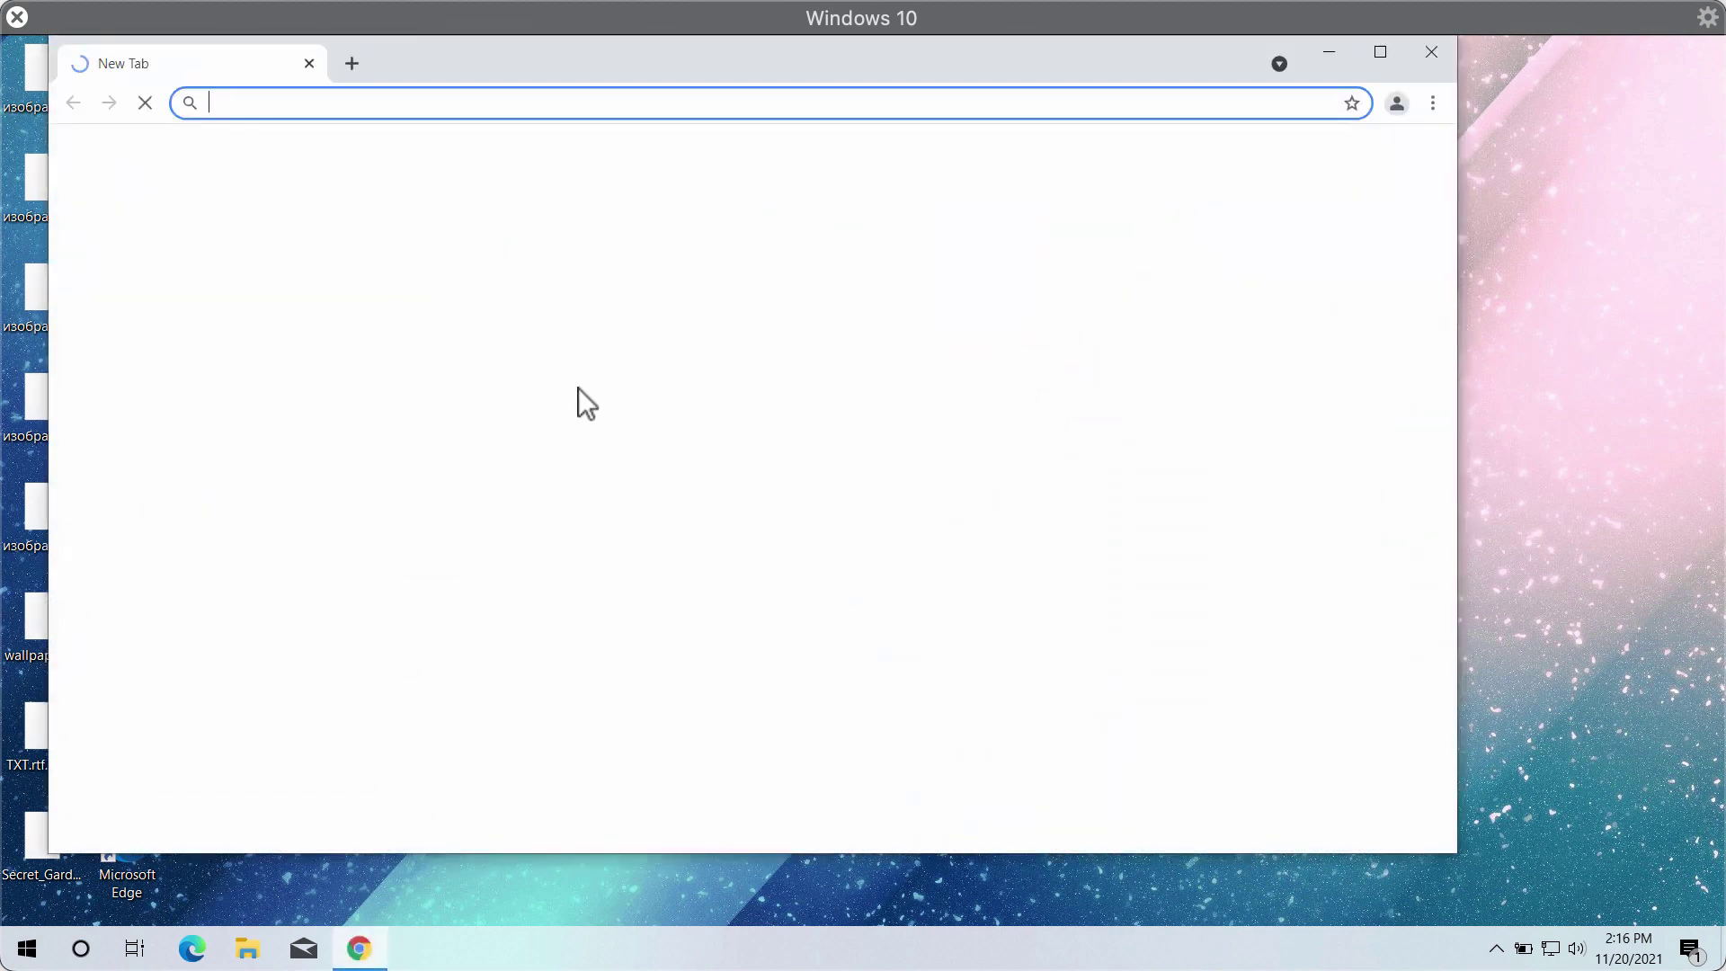
{"action": "left_click", "coordinate": [831, 591]}
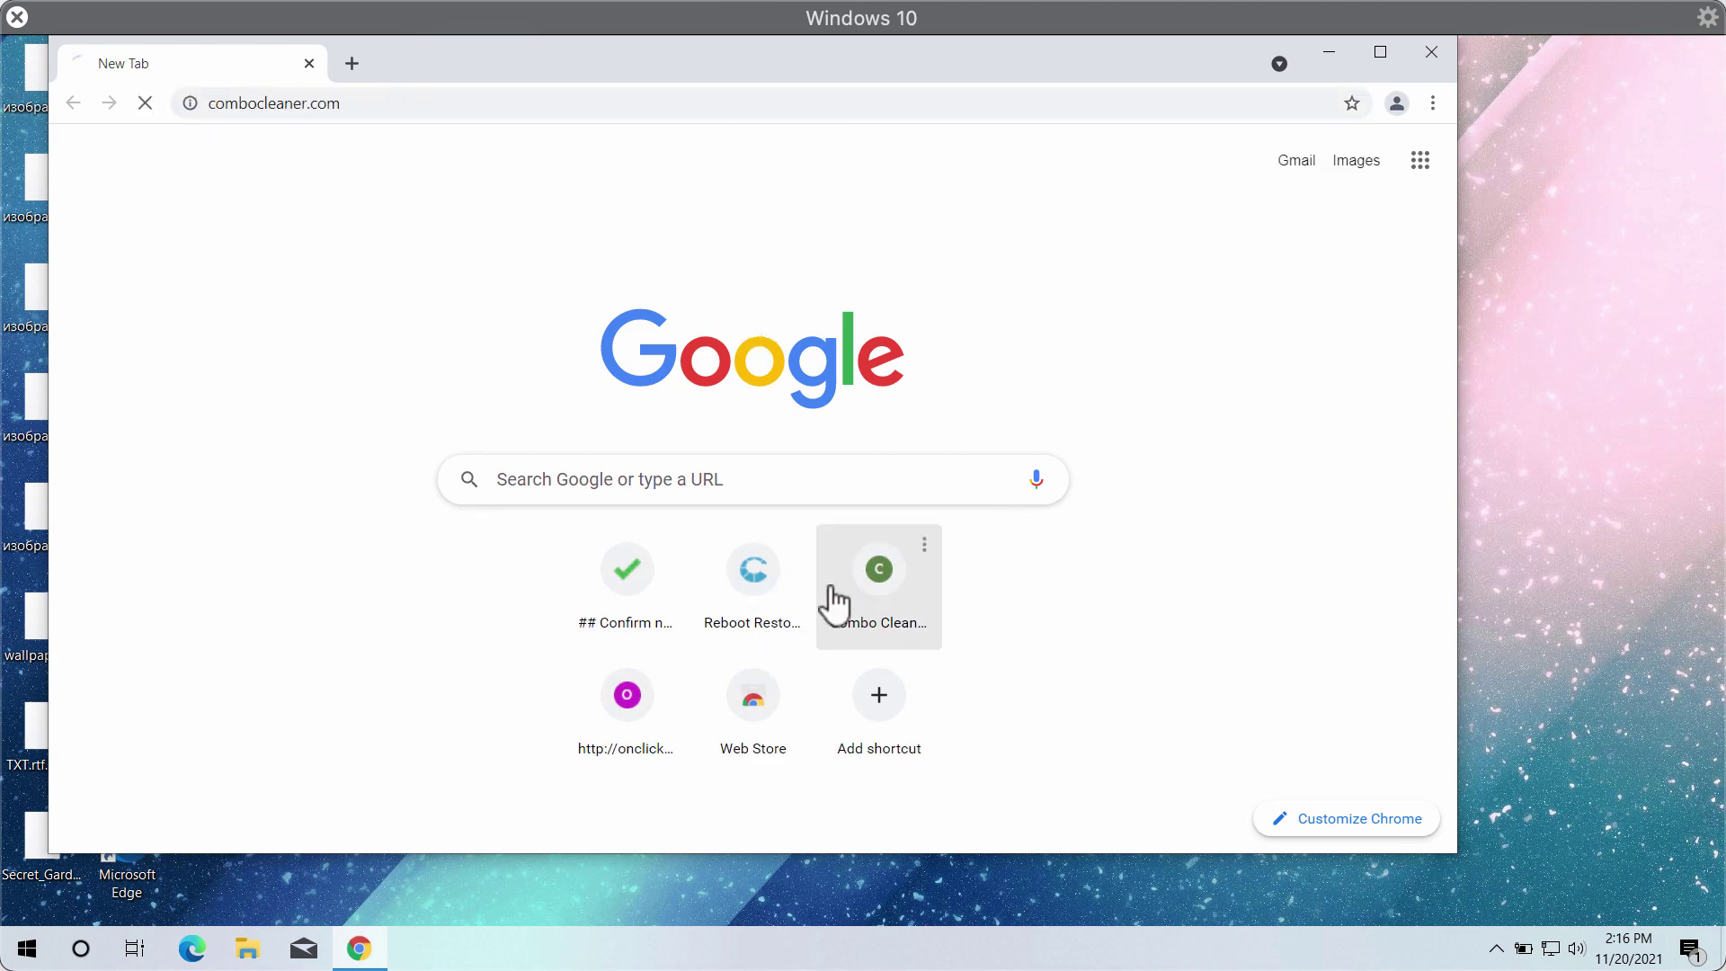
{"action": "left_click_drag", "start_coordinate": [877, 56], "coordinate": [888, 101]}
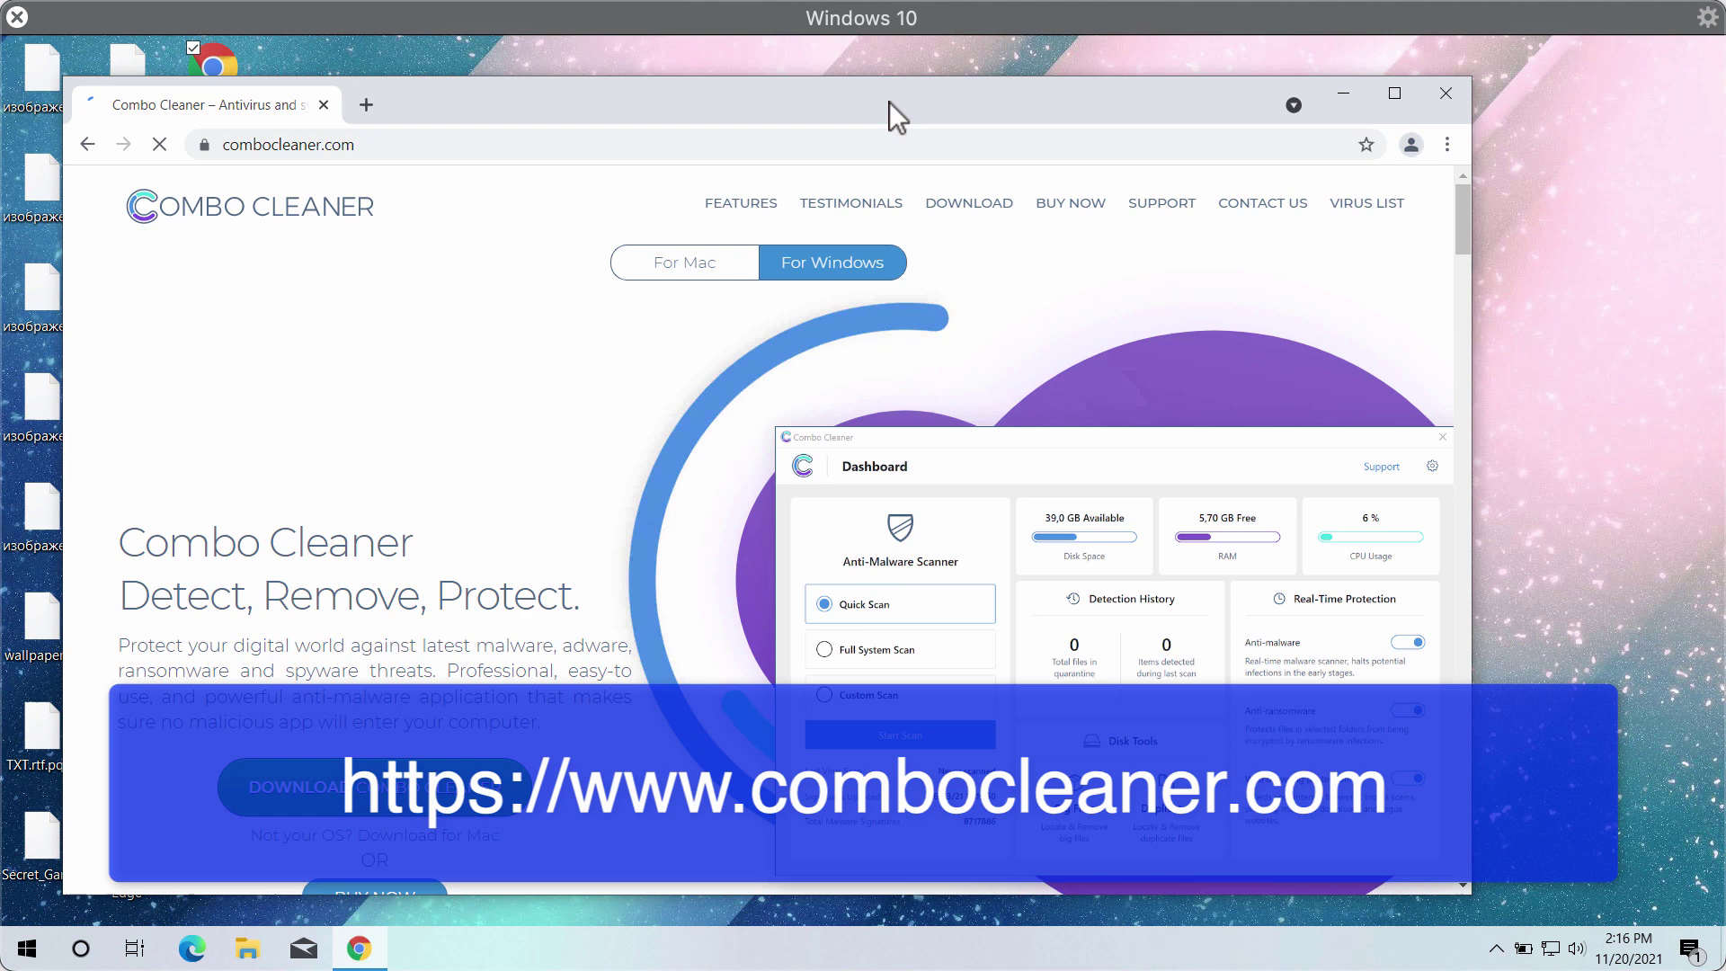
{"action": "mouse_move", "coordinate": [888, 101]}
{"action": "left_mouse_down"}
{"action": "mouse_move", "coordinate": [1010, 115]}
{"action": "mouse_move", "coordinate": [1097, 101]}
{"action": "left_mouse_up"}
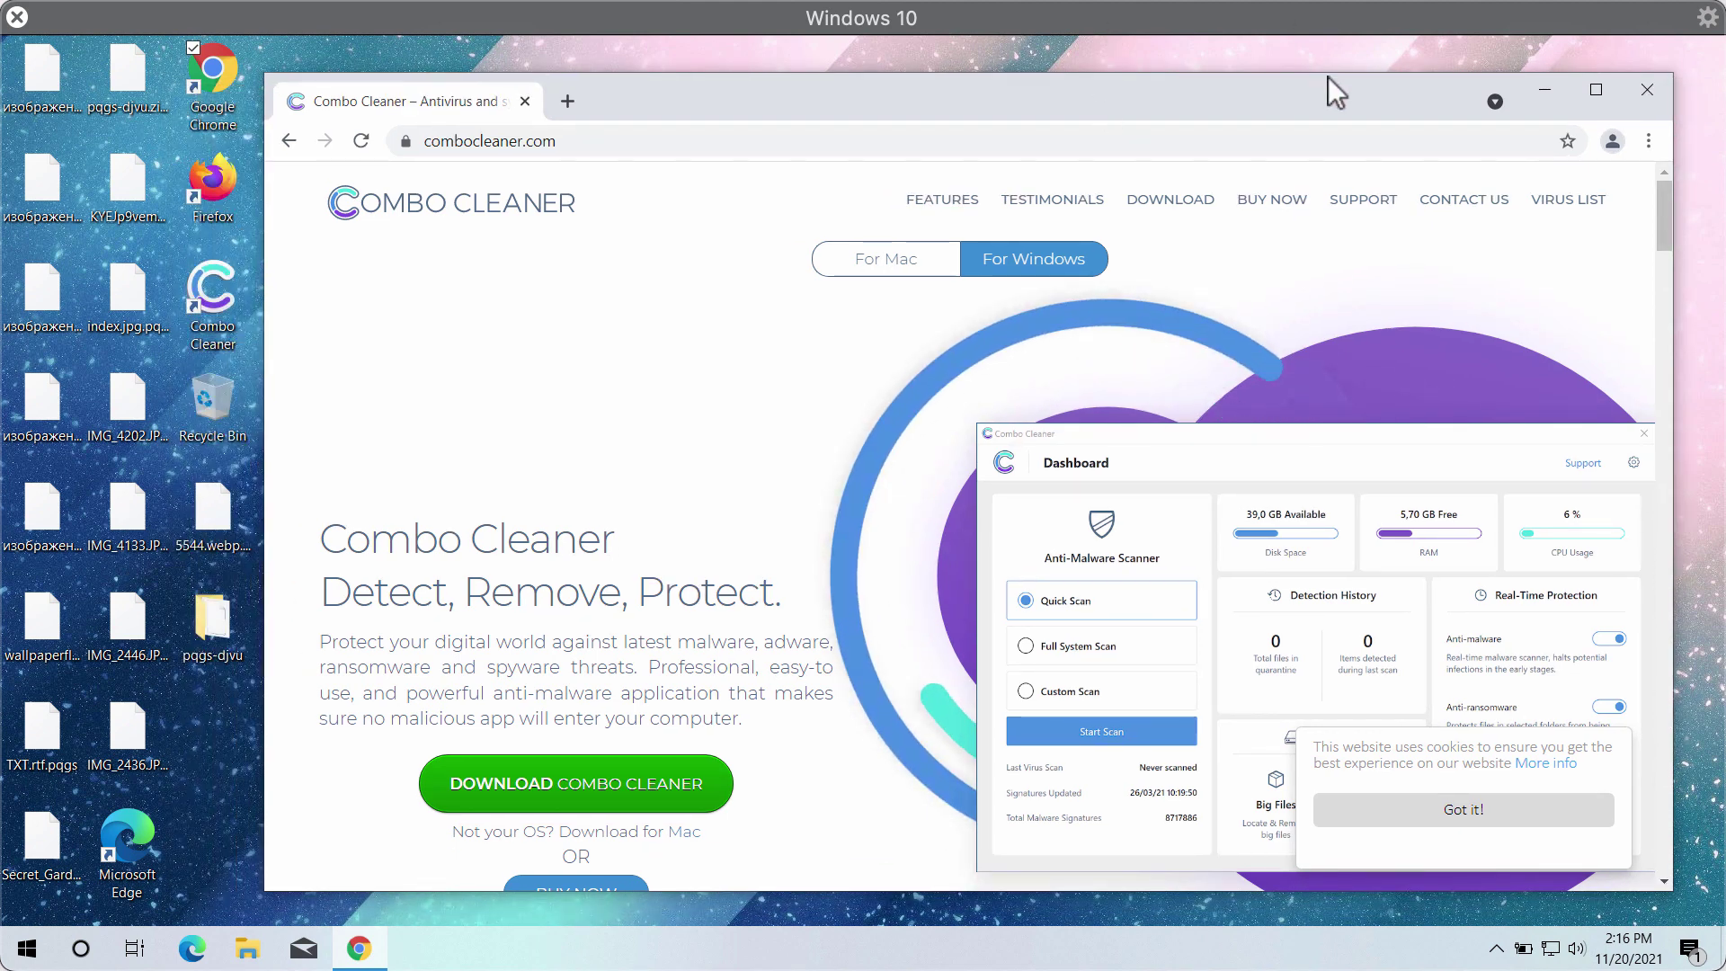
Close Chrome and launch Combo Cleaner from its desktop icon.
{"action": "left_click", "coordinate": [1648, 89]}
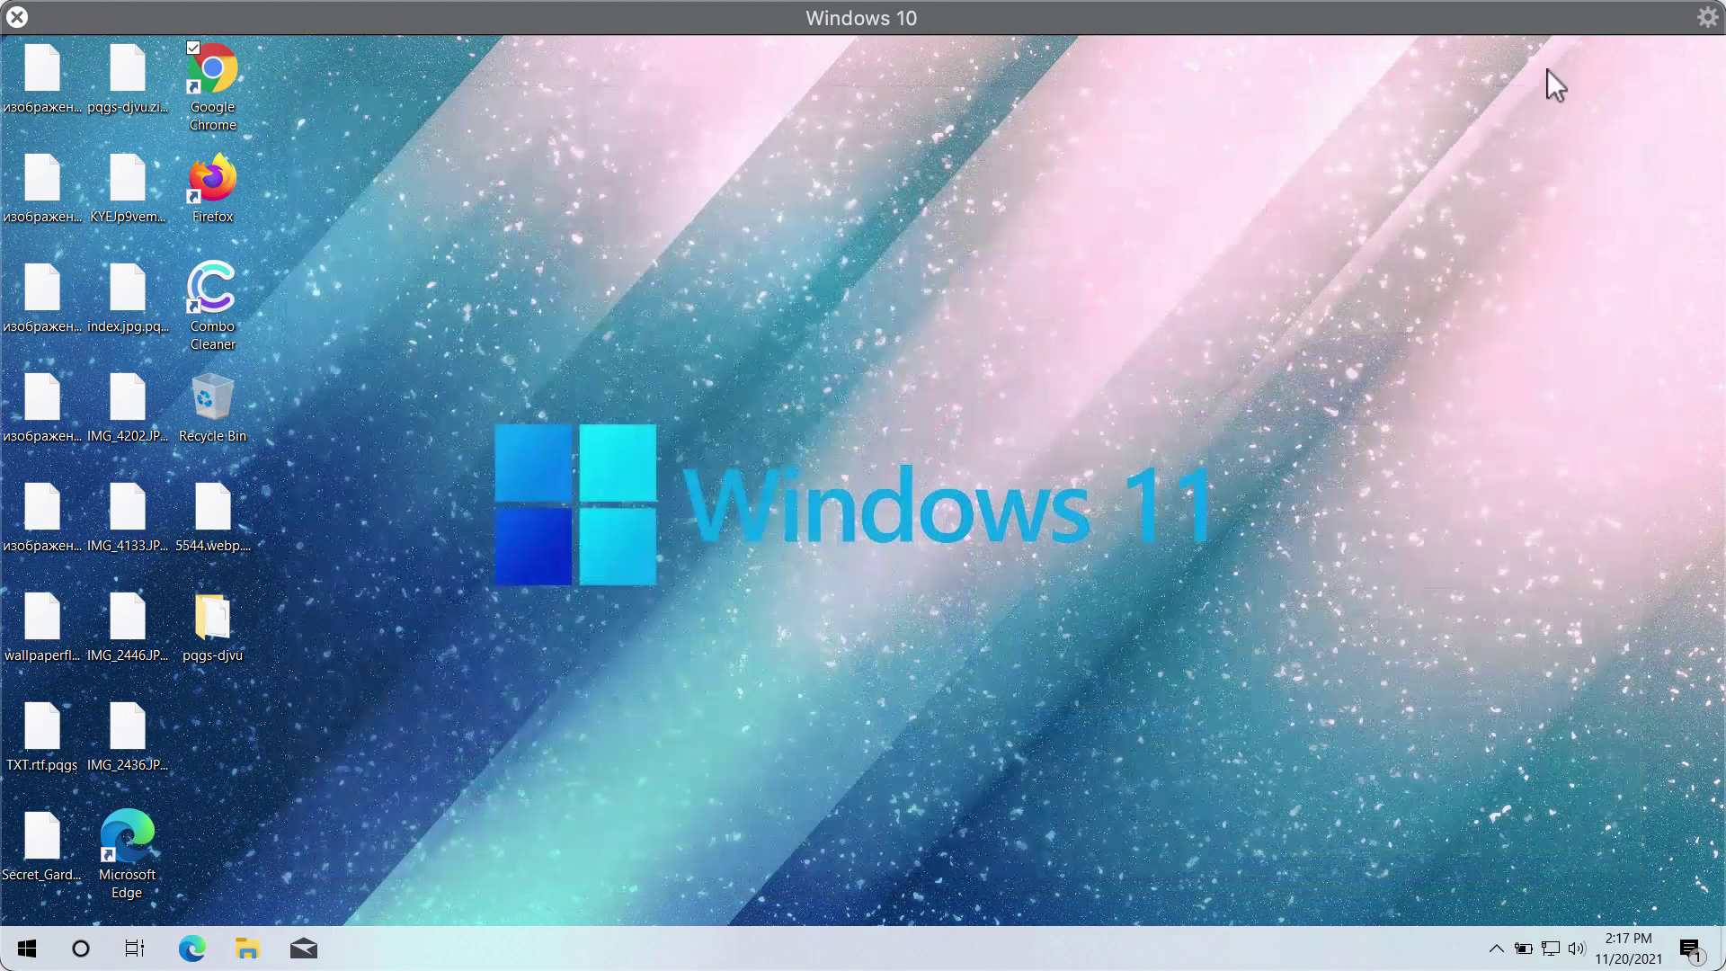
{"action": "double_click", "coordinate": [218, 315]}
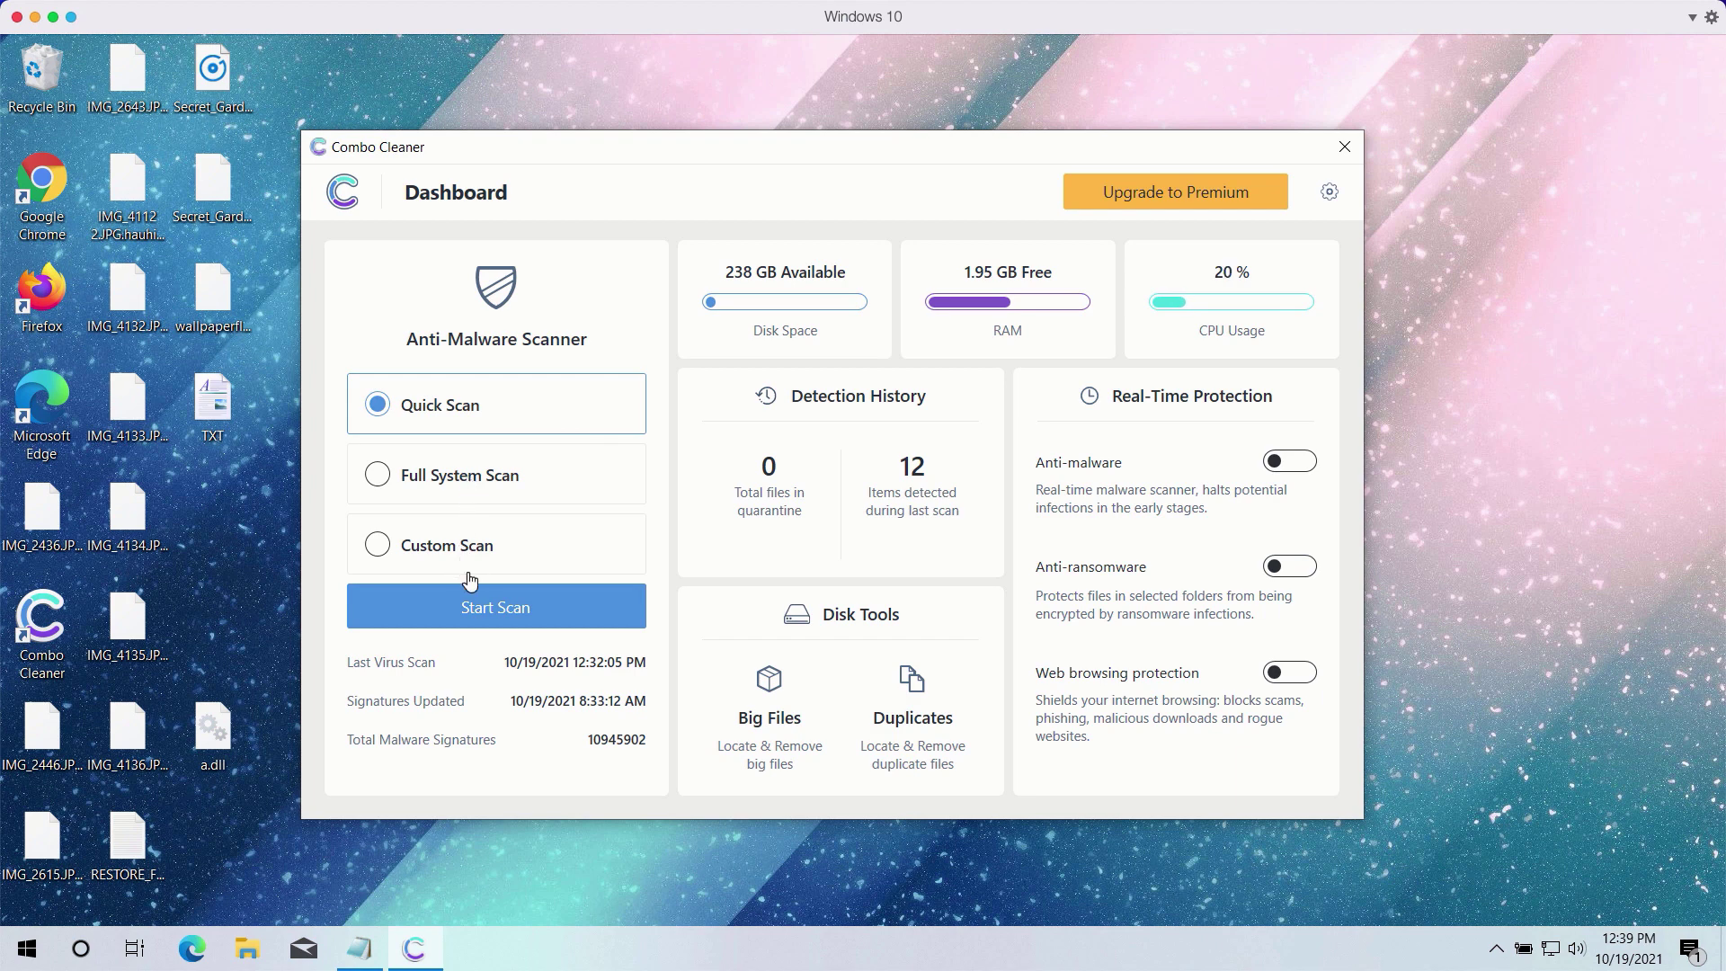
Run a Quick Scan with Start Scan on the Combo Cleaner Dashboard.
{"action": "left_click", "coordinate": [533, 611]}
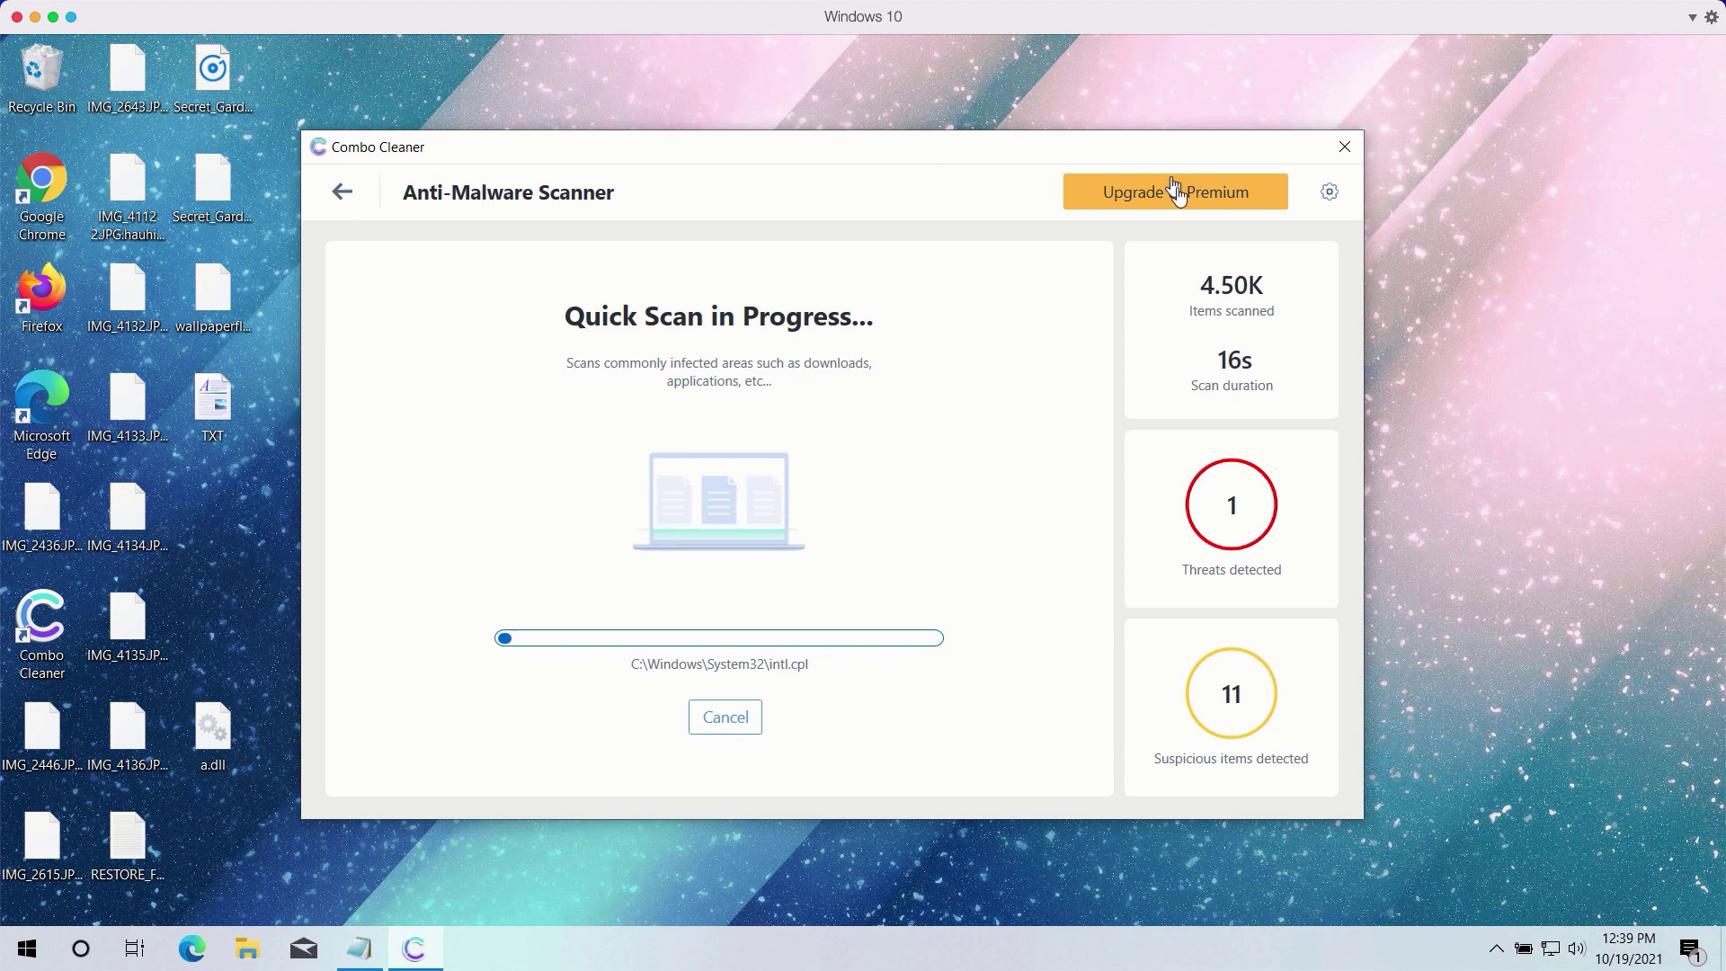
Show the Anti-Ransomware section of Combo Cleaner's settings.
{"action": "left_click", "coordinate": [1331, 194]}
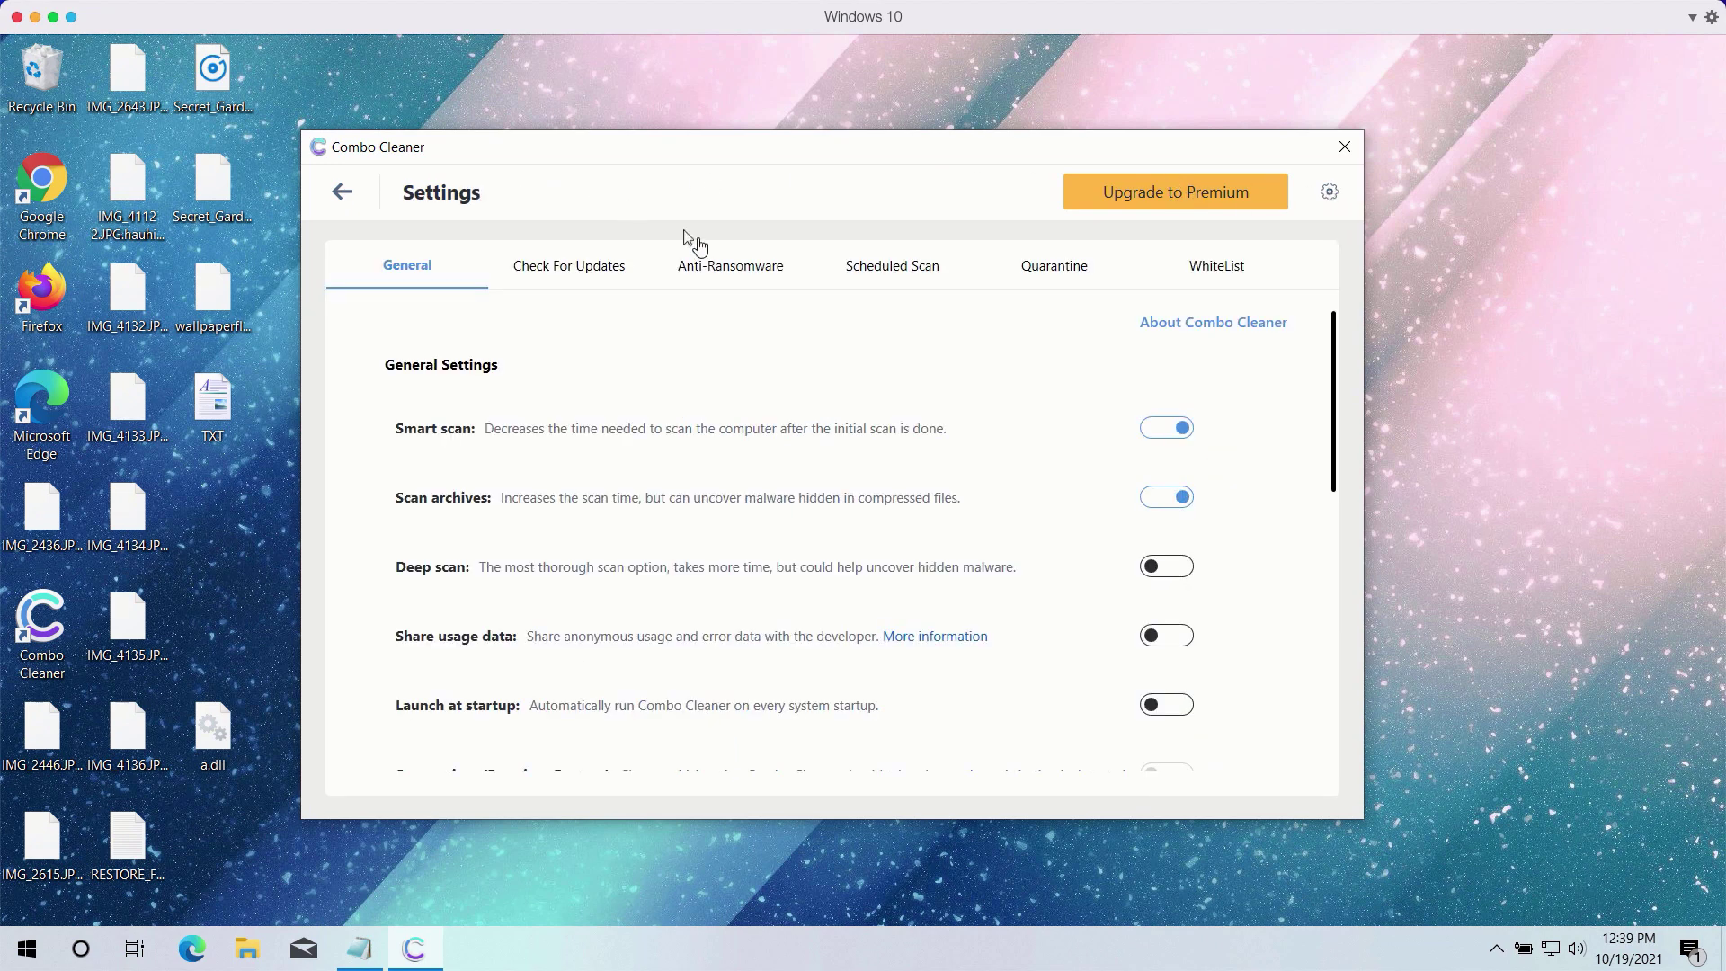
{"action": "left_click", "coordinate": [729, 274]}
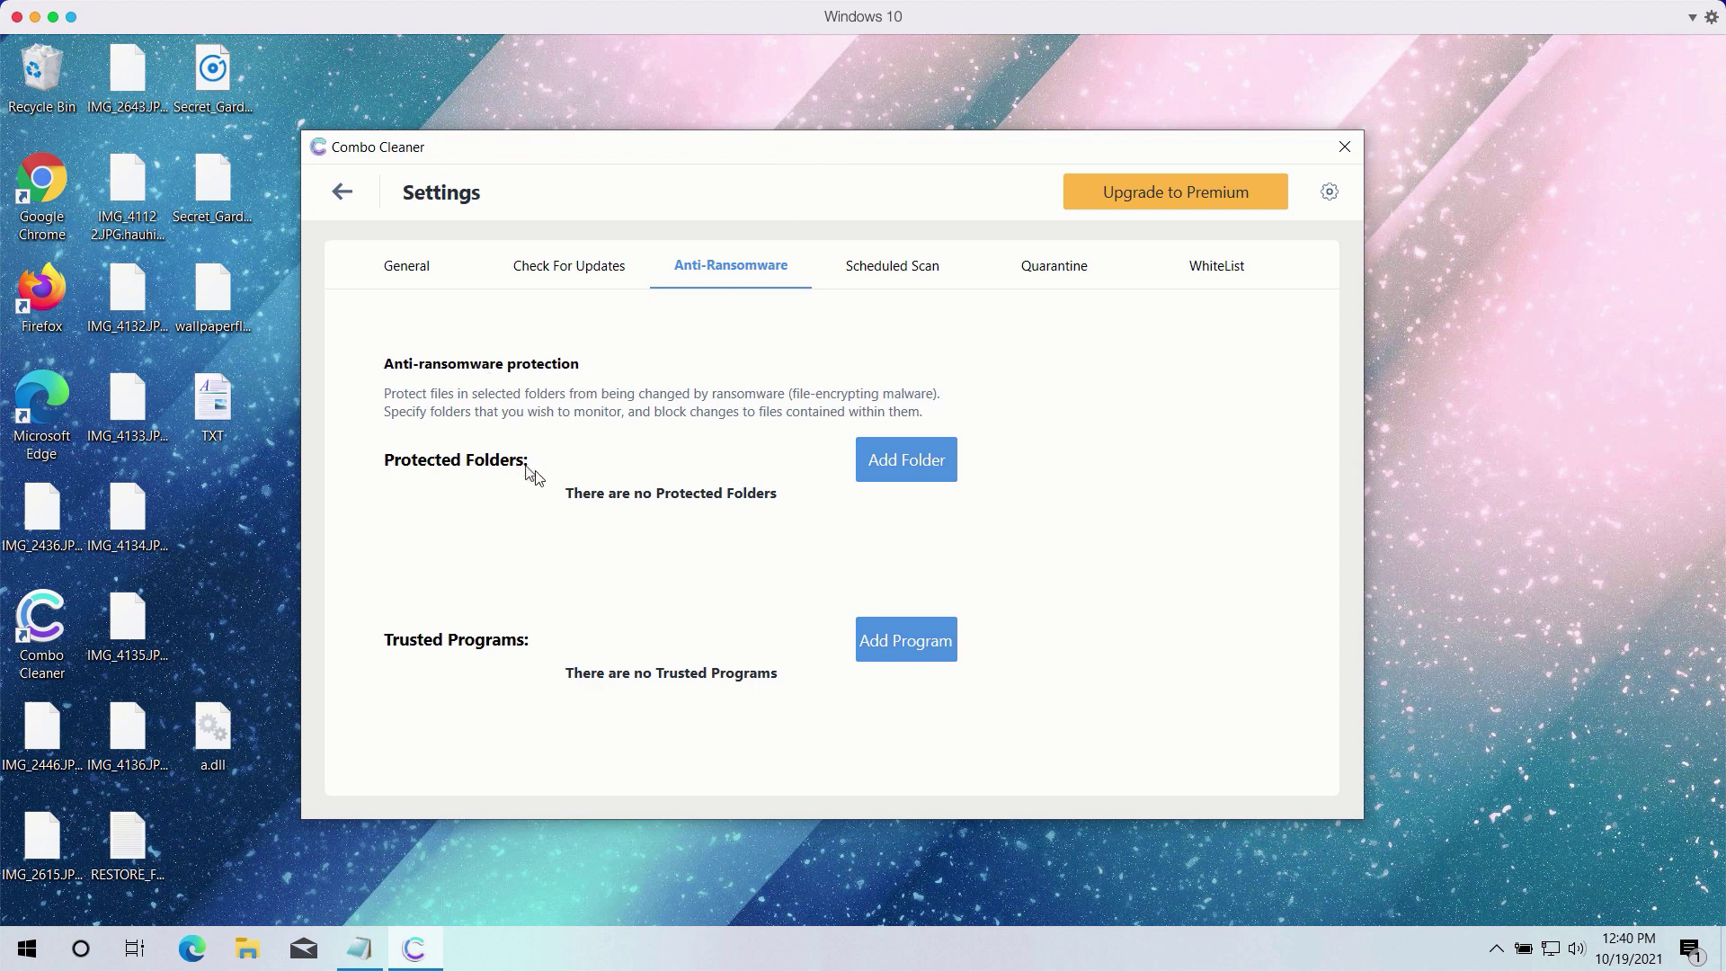
Cancel the running Quick Scan and confirm with Yes to show the 12 results.
{"action": "left_click", "coordinate": [342, 192]}
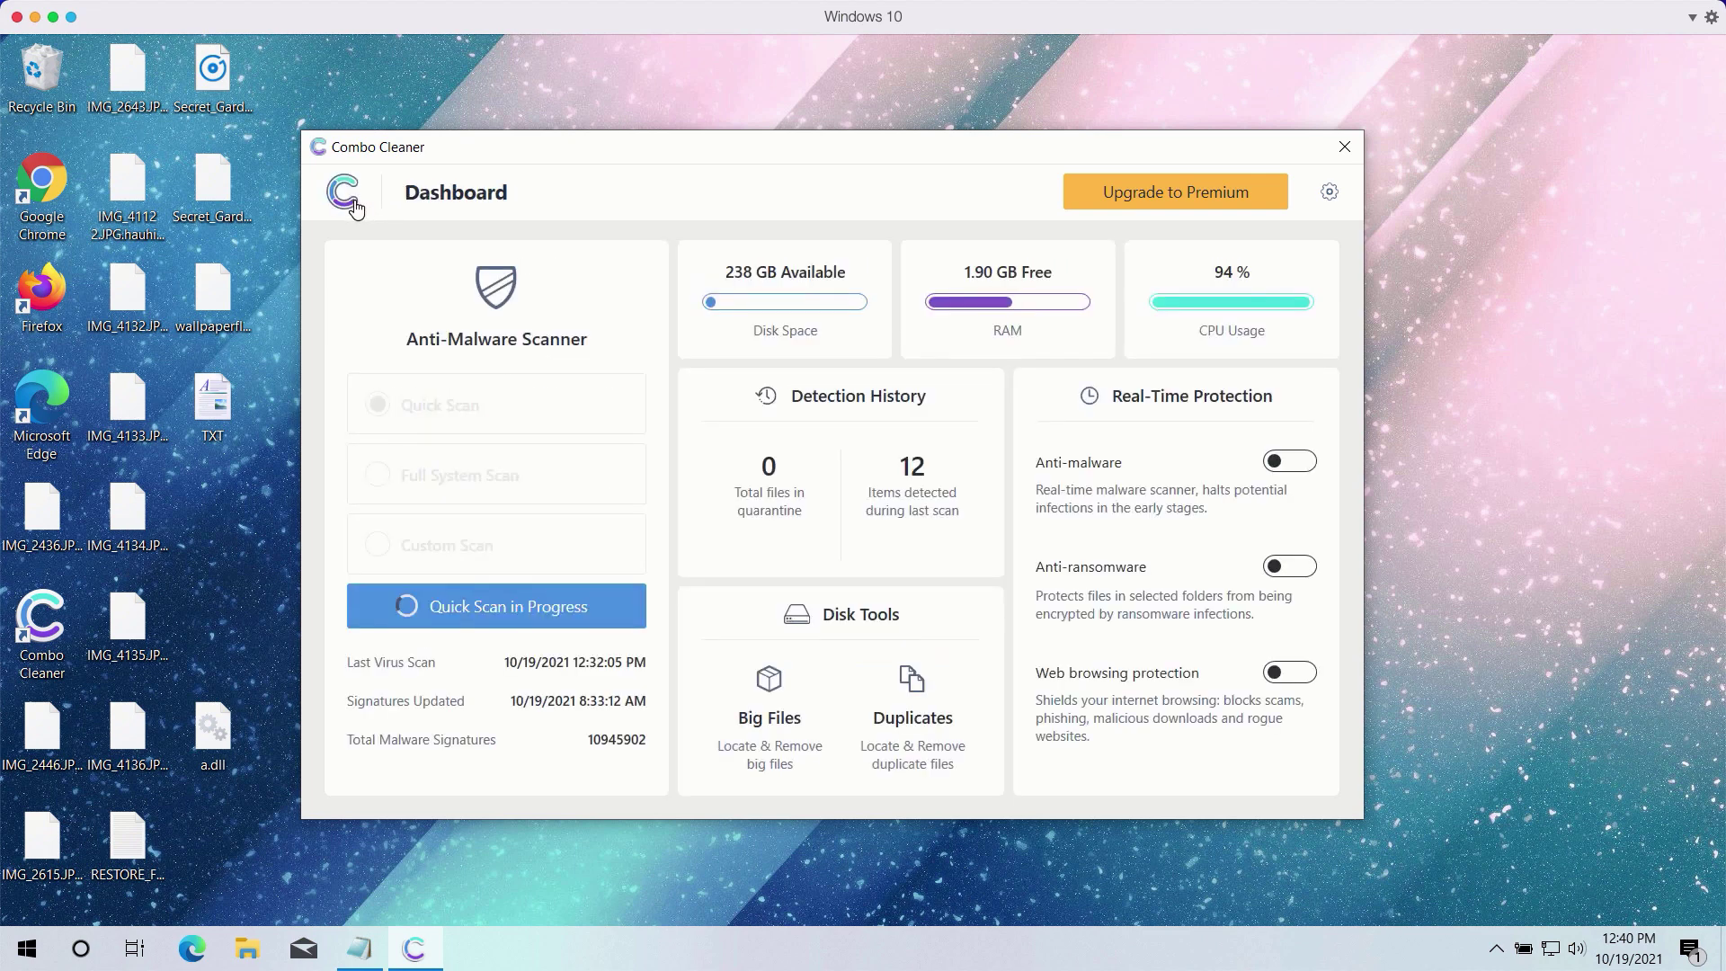
{"action": "left_click", "coordinate": [565, 615]}
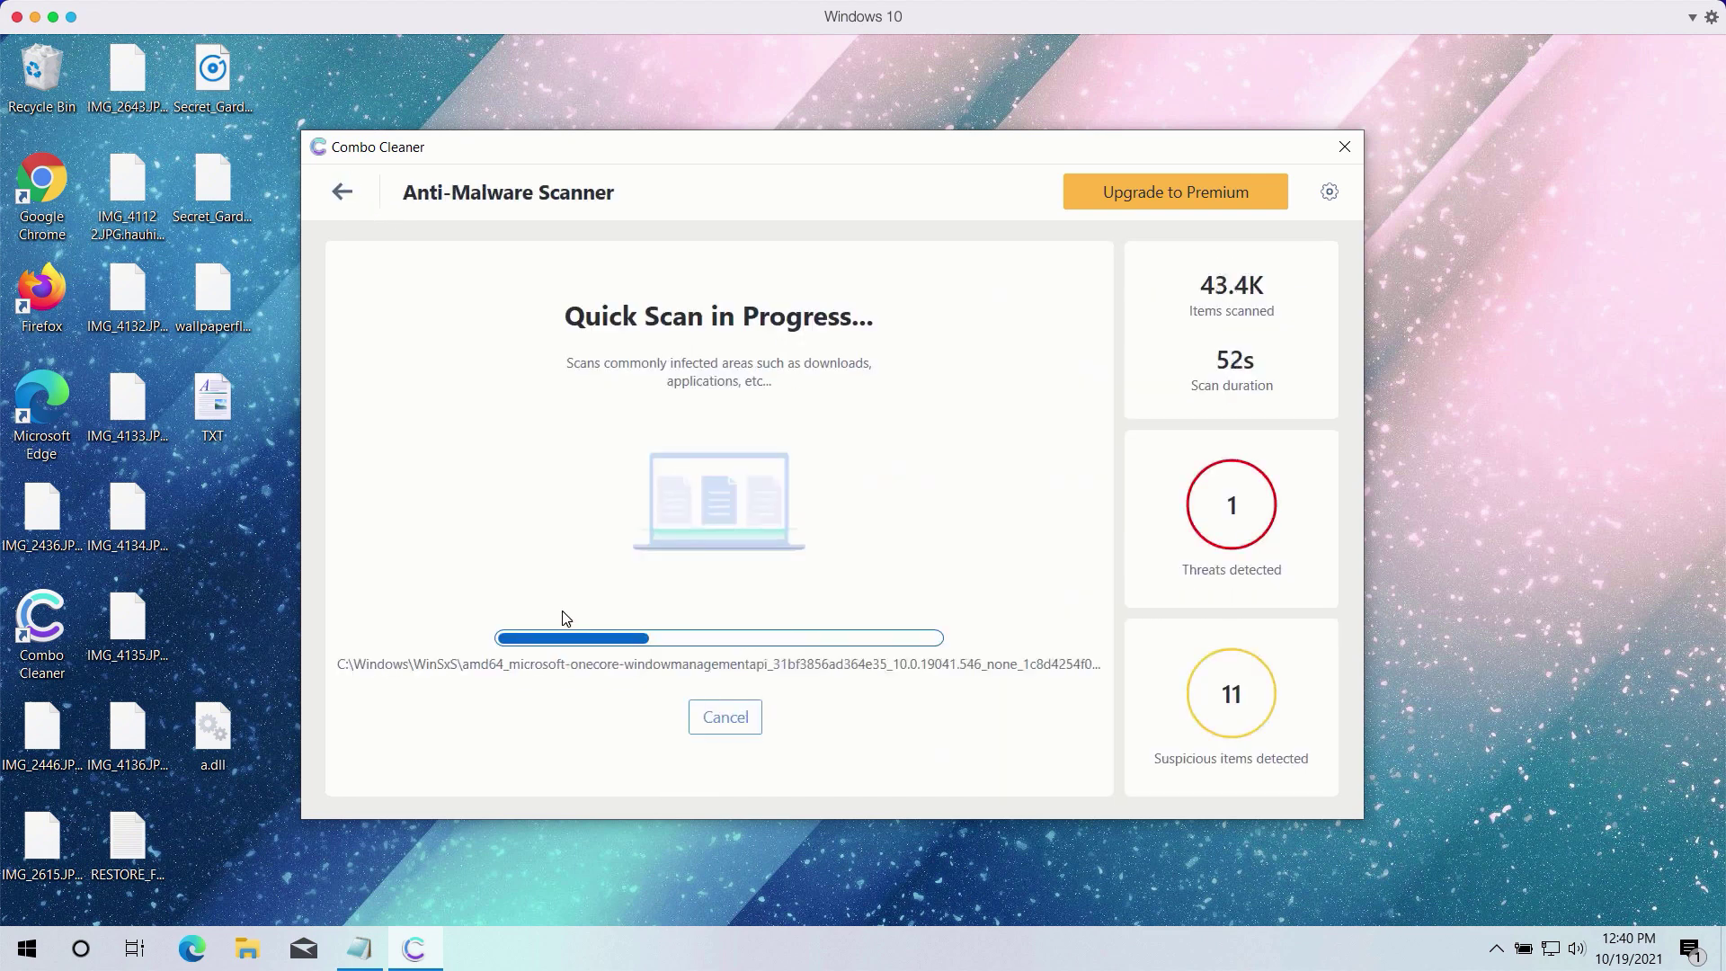
{"action": "left_click", "coordinate": [742, 716]}
{"action": "left_click", "coordinate": [788, 604]}
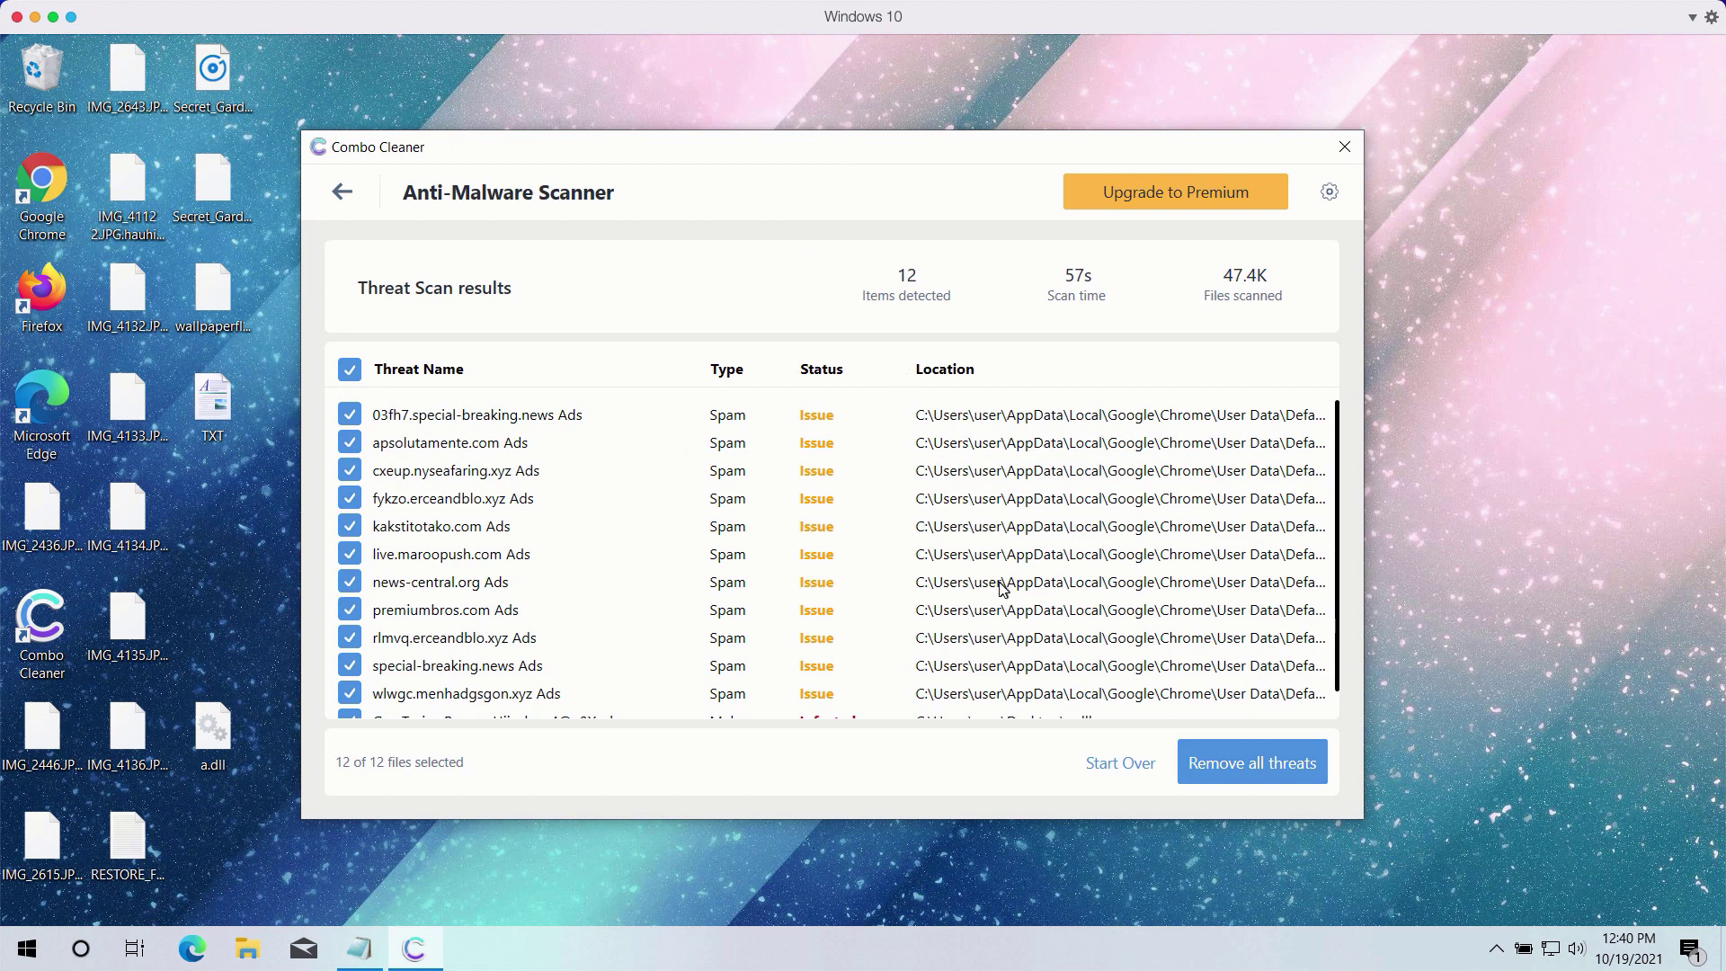
{"action": "scroll", "coordinate": [997, 575], "scroll_direction": "down", "scroll_amount": 1}
{"action": "scroll", "coordinate": [877, 529], "scroll_direction": "up", "scroll_amount": 1}
{"action": "scroll", "coordinate": [850, 532], "scroll_direction": "down", "scroll_amount": 1}
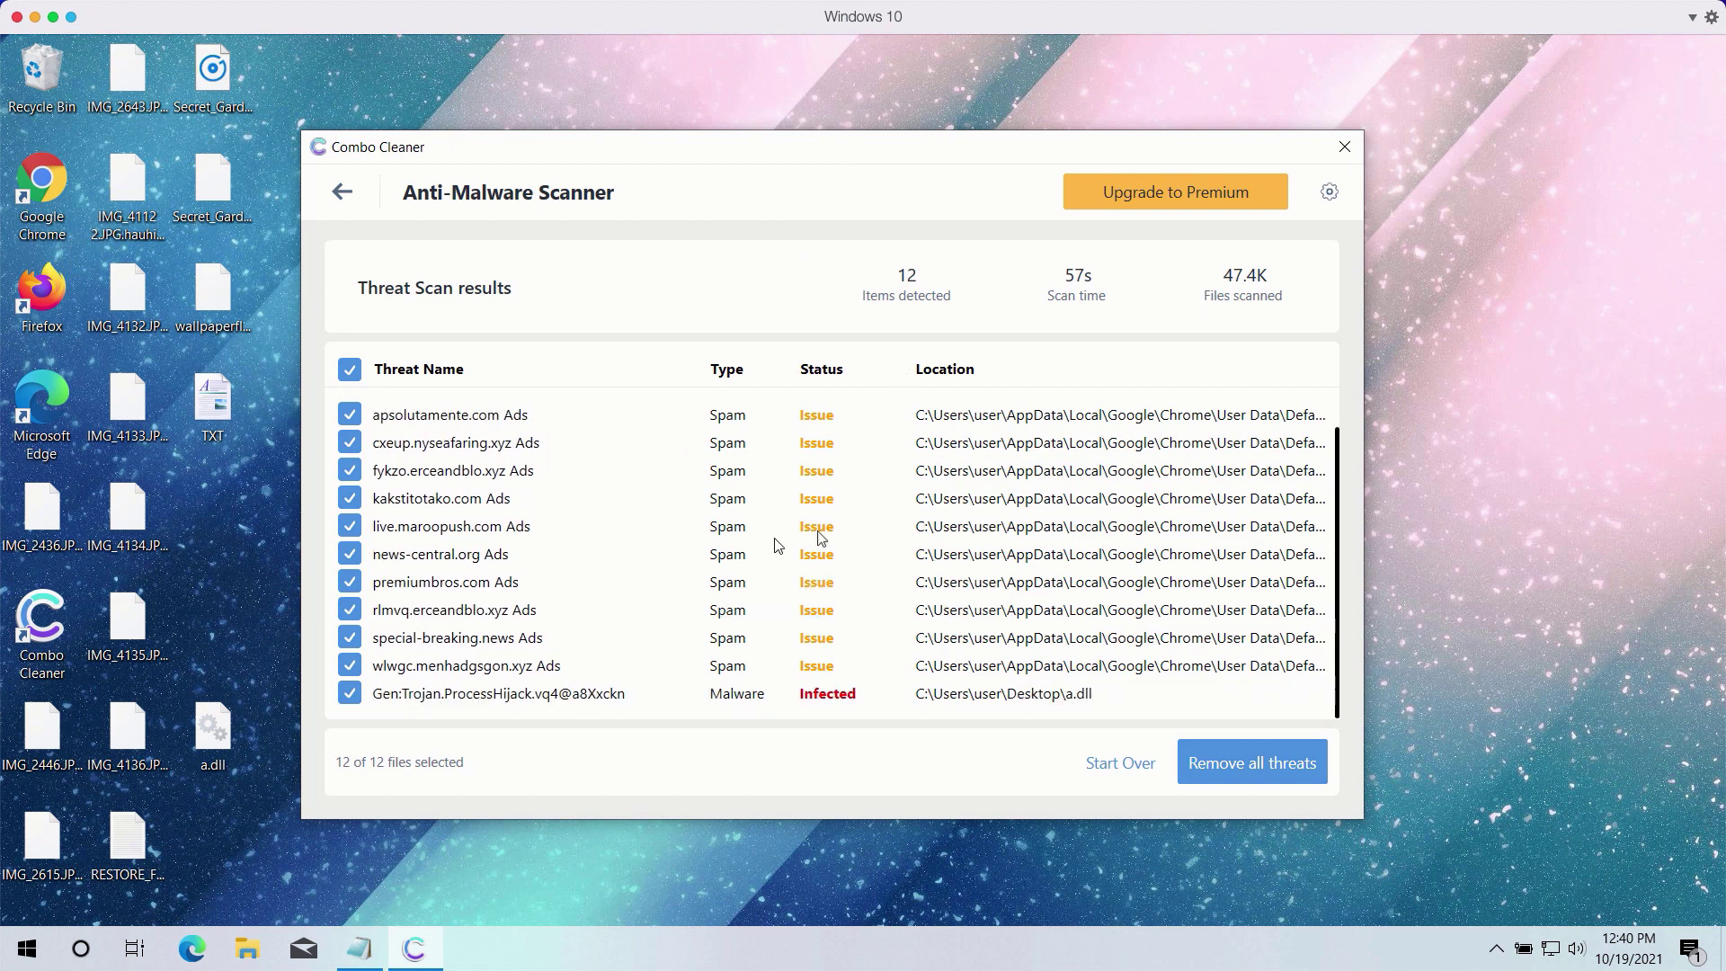
{"action": "scroll", "coordinate": [681, 557], "scroll_direction": "up", "scroll_amount": 1}
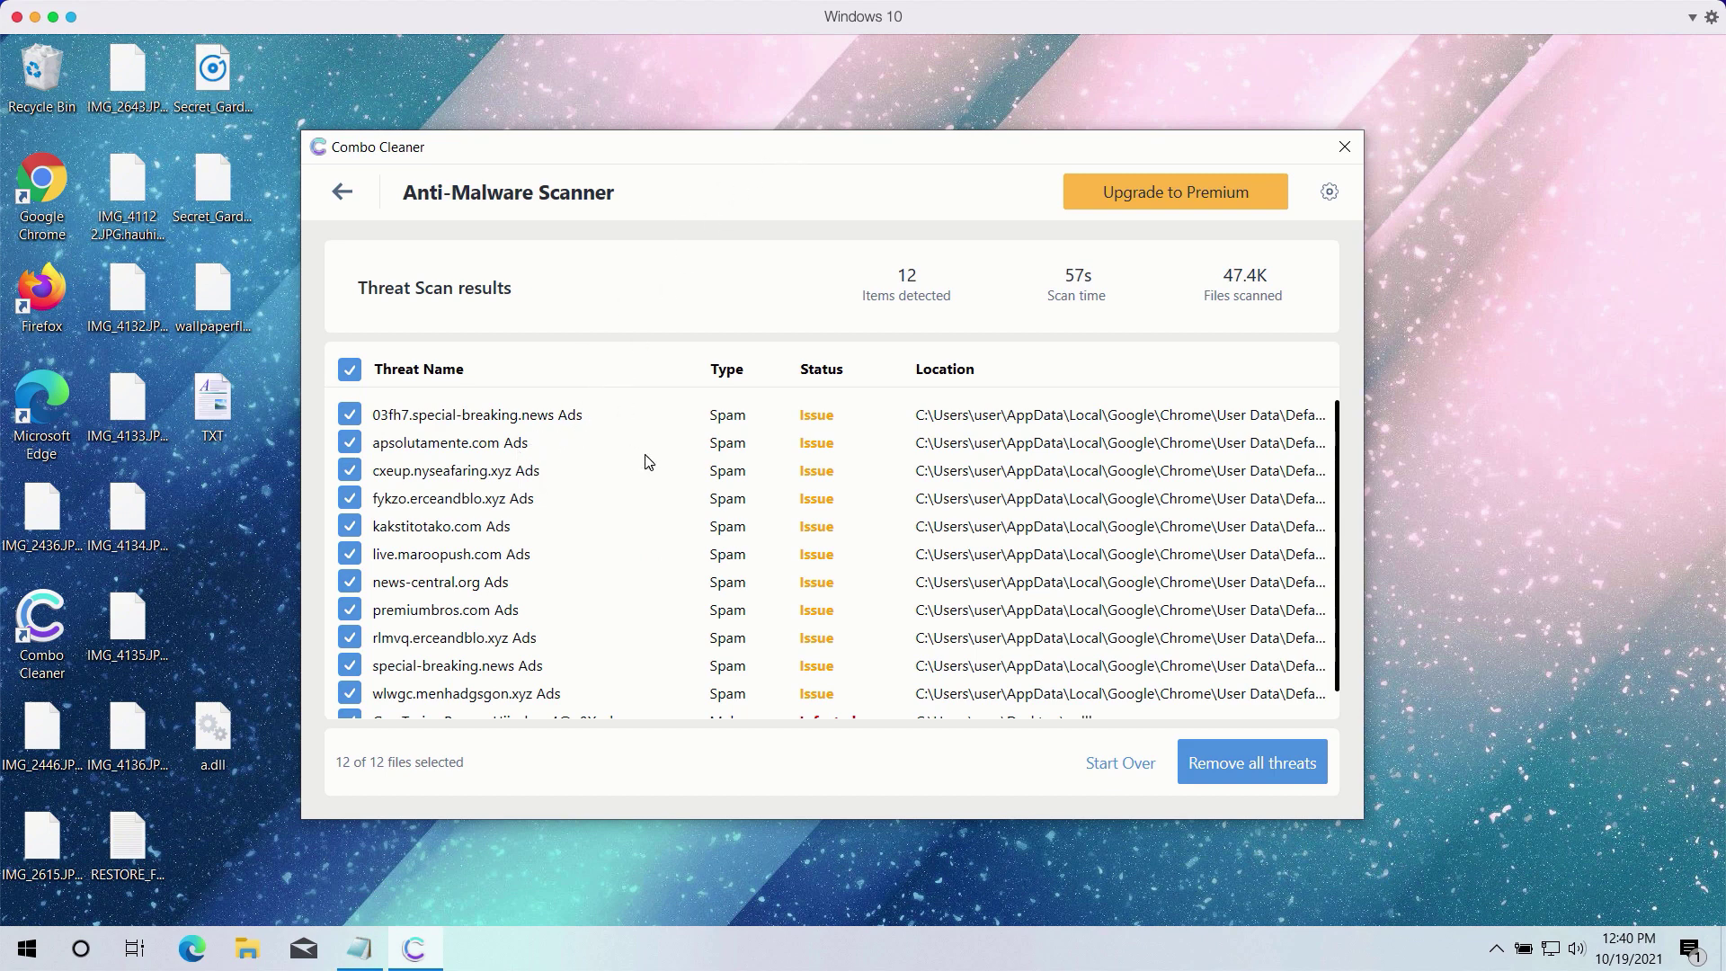
{"action": "scroll", "coordinate": [643, 463], "scroll_direction": "down", "scroll_amount": 1}
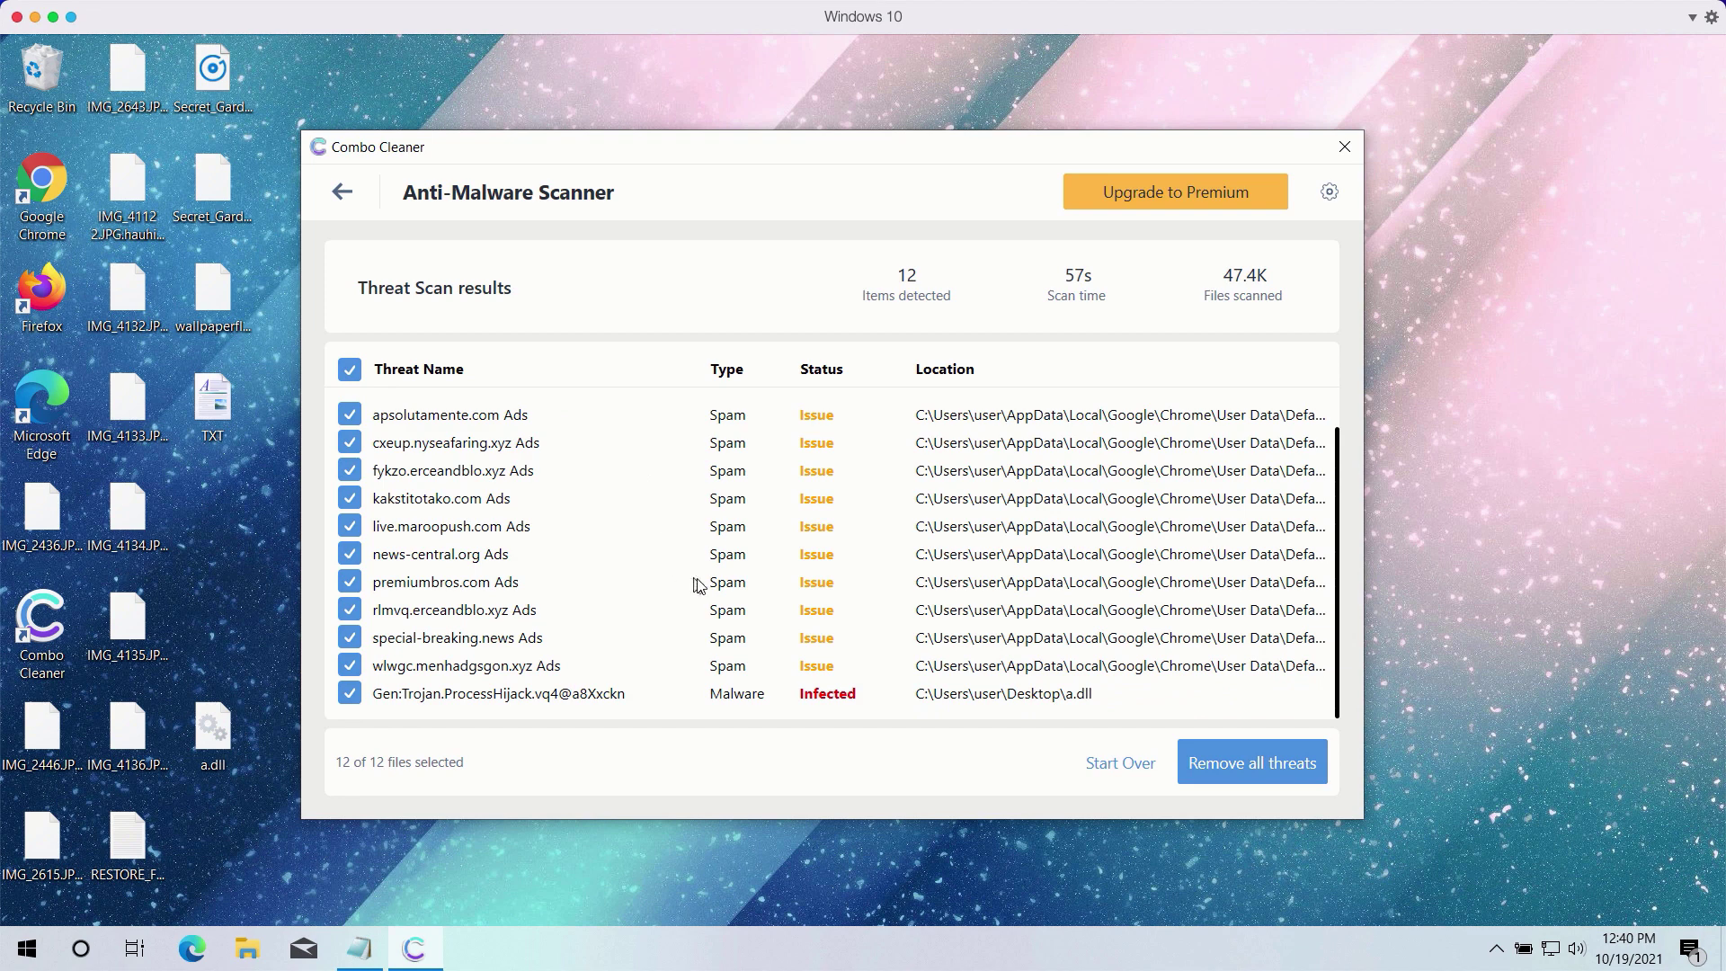